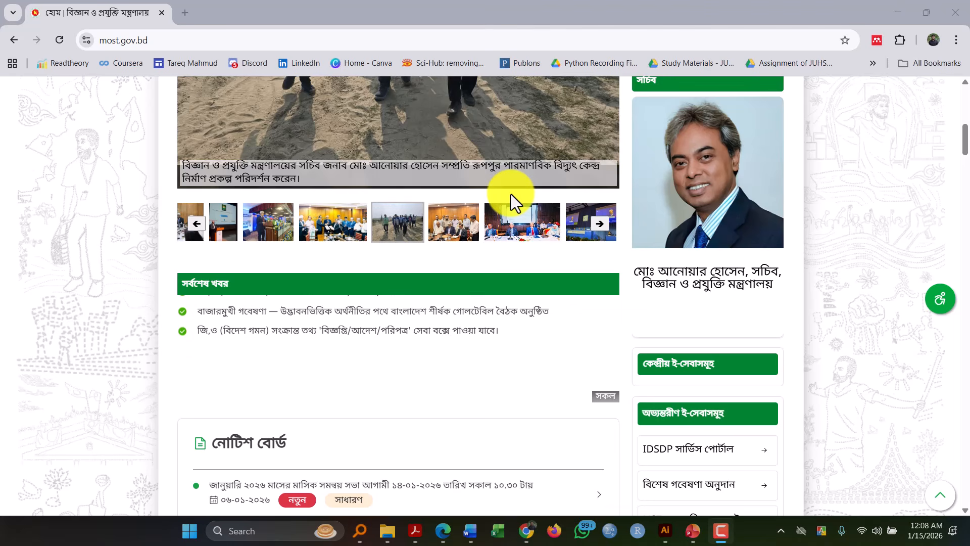
- Look through the ministry homepage down to the notices in the fellowship and grant events section
{"action": "scroll", "coordinate": [511, 194], "scroll_direction": "down", "scroll_amount": 2}
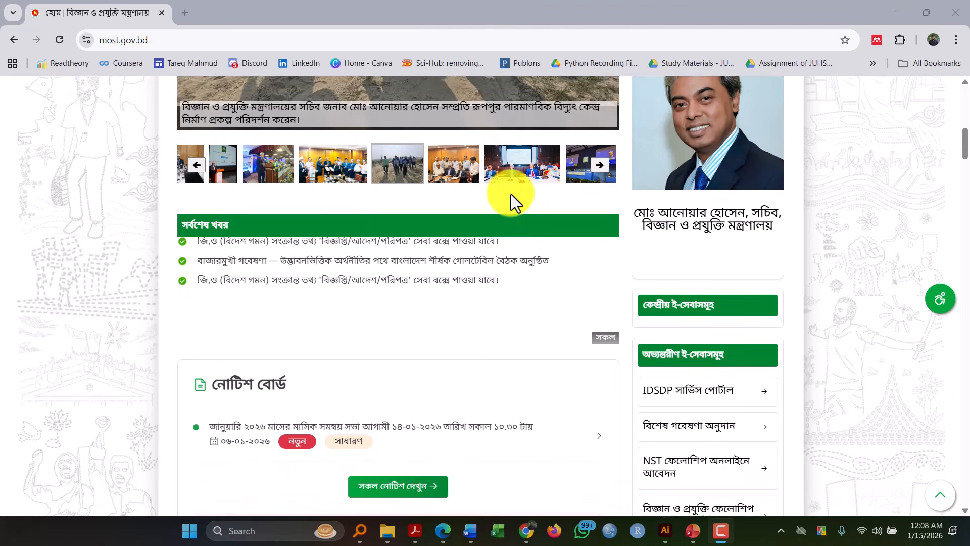
{"action": "scroll", "coordinate": [510, 194], "scroll_direction": "down", "scroll_amount": 2}
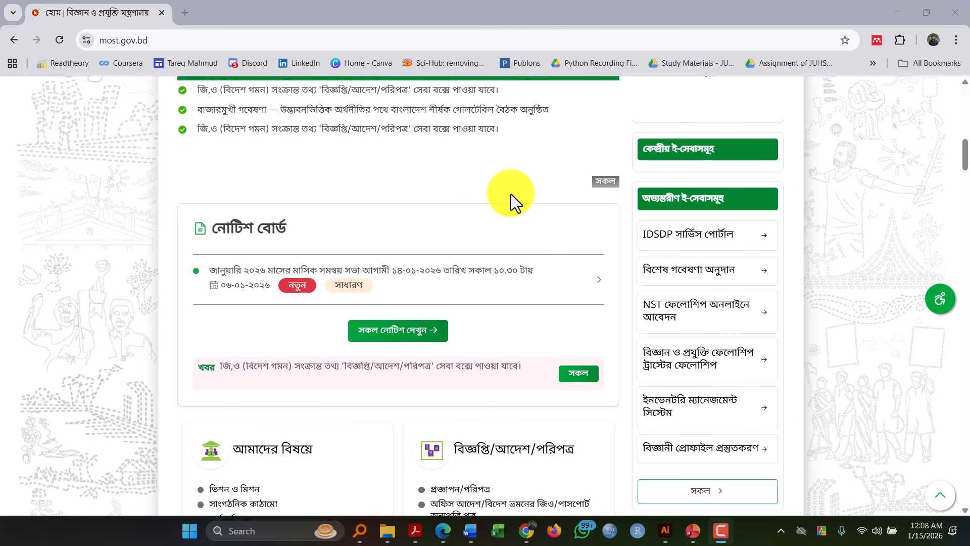
{"action": "scroll", "coordinate": [511, 194], "scroll_direction": "down", "scroll_amount": 4}
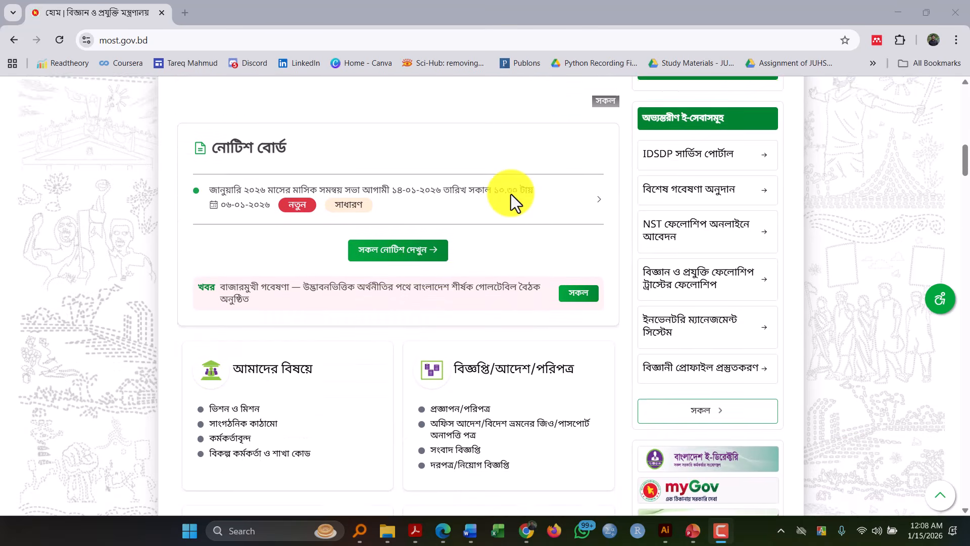
{"action": "scroll", "coordinate": [510, 194], "scroll_direction": "down", "scroll_amount": 3}
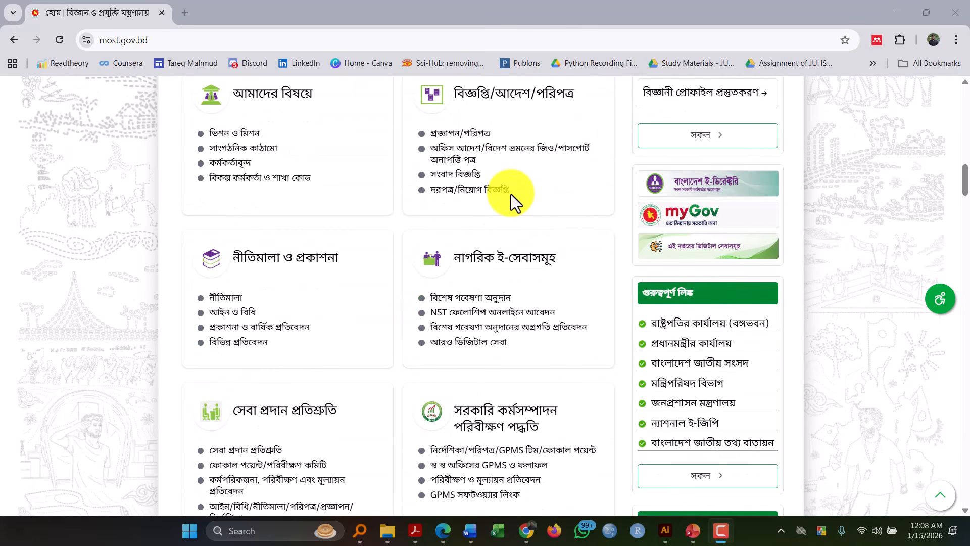
{"action": "scroll", "coordinate": [615, 368], "scroll_direction": "down", "scroll_amount": 1}
{"action": "scroll", "coordinate": [614, 368], "scroll_direction": "down", "scroll_amount": 2}
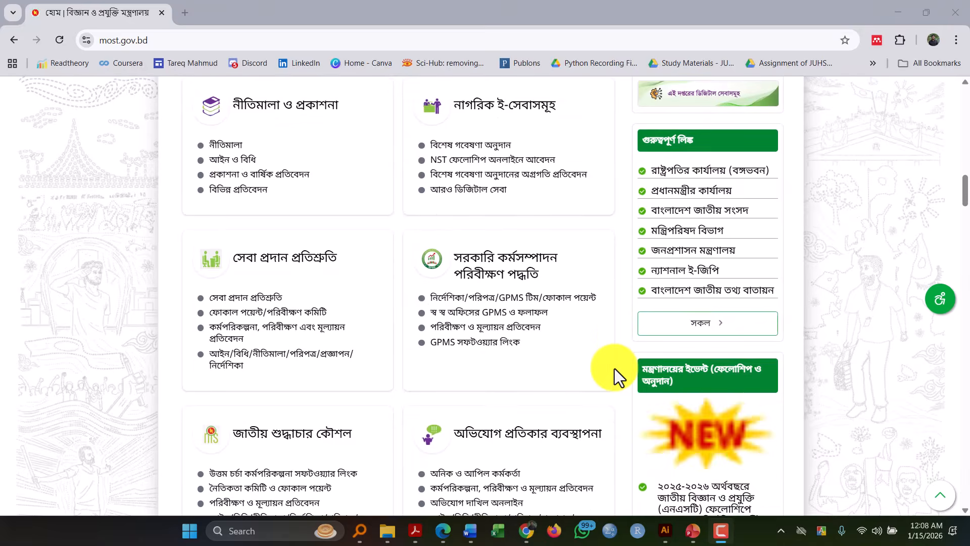
{"action": "scroll", "coordinate": [614, 368], "scroll_direction": "down", "scroll_amount": 1}
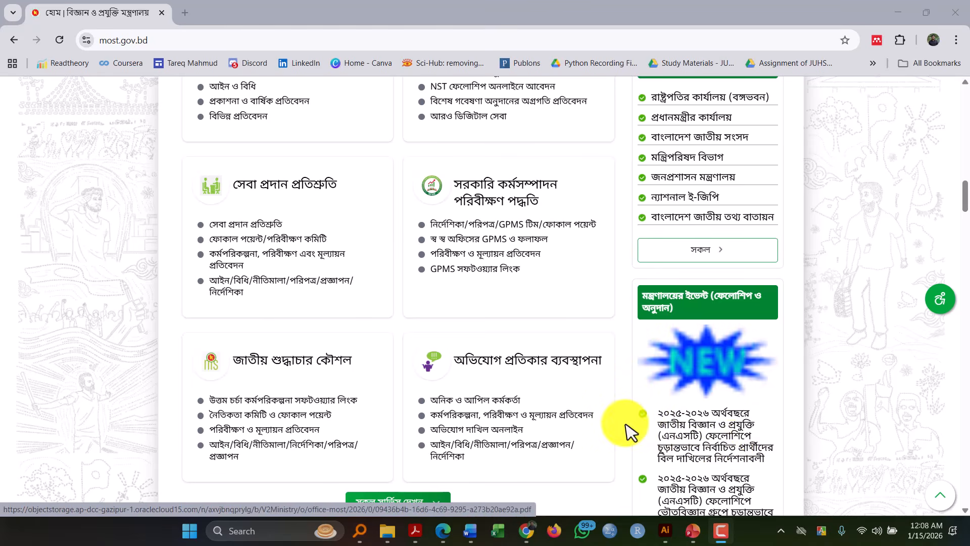
{"action": "scroll", "coordinate": [780, 413], "scroll_direction": "down", "scroll_amount": 2}
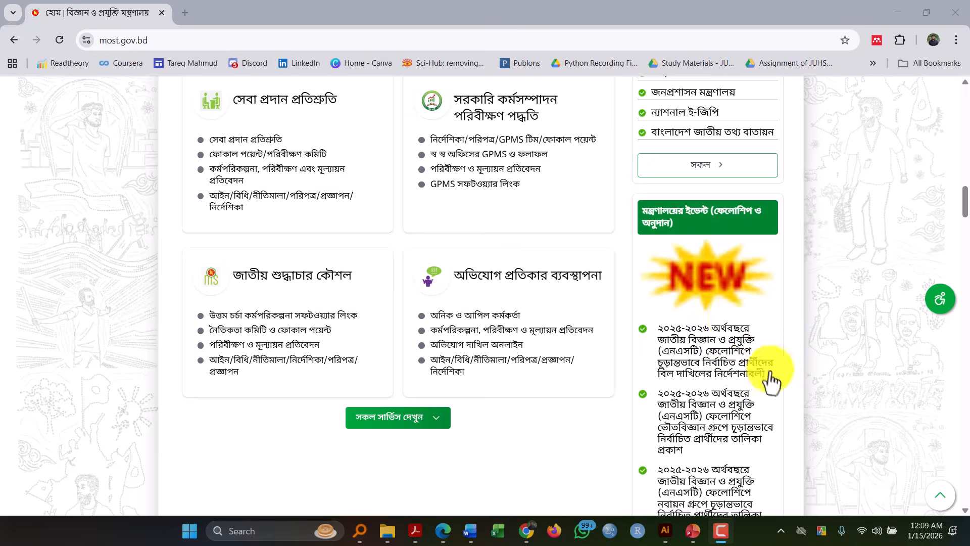
{"action": "scroll", "coordinate": [771, 376], "scroll_direction": "down", "scroll_amount": 1}
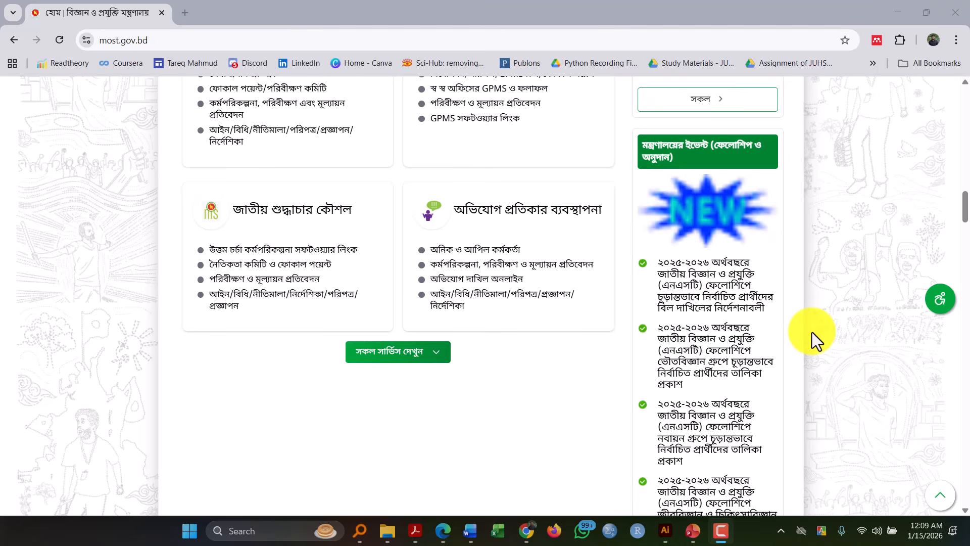
{"action": "scroll", "coordinate": [811, 332], "scroll_direction": "down", "scroll_amount": 1}
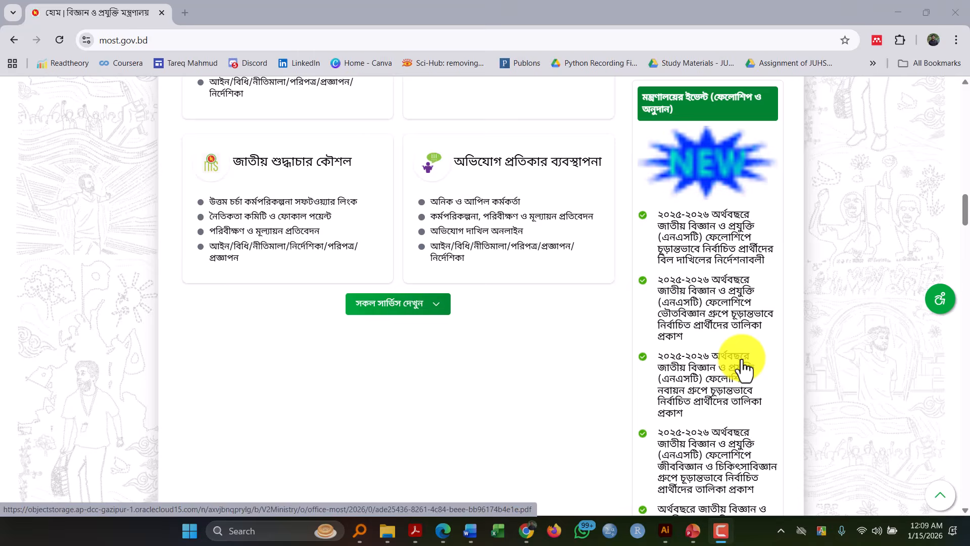
- Open services.most.gov.bd in a new browser tab and go to the account's Applied Services page
{"action": "left_click", "coordinate": [181, 11]}
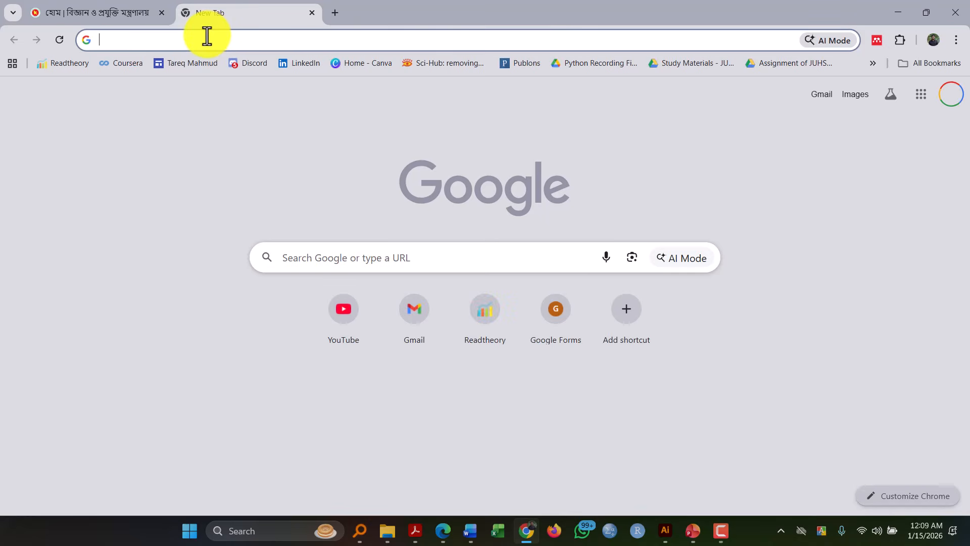
{"action": "type", "text": "services.most.gov.bd"}
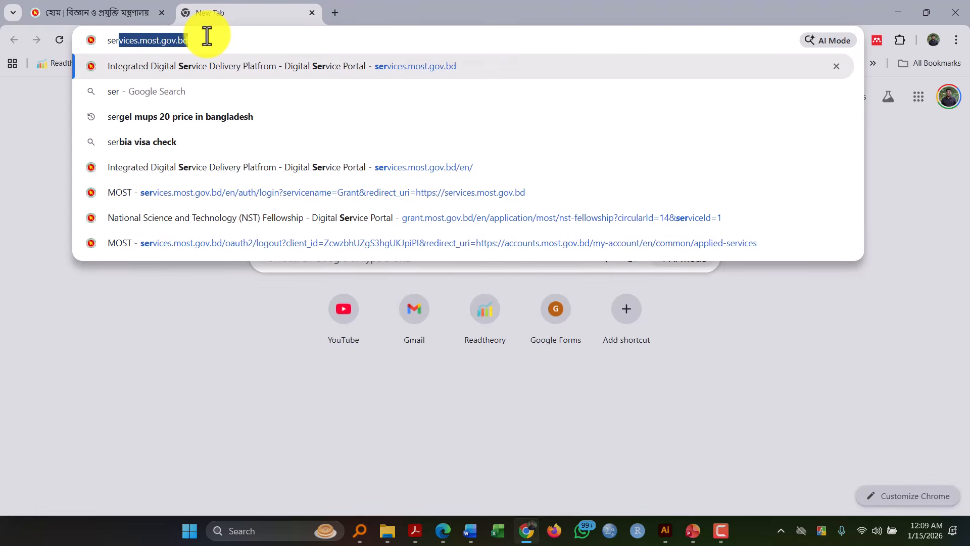
{"action": "key", "text": "Return"}
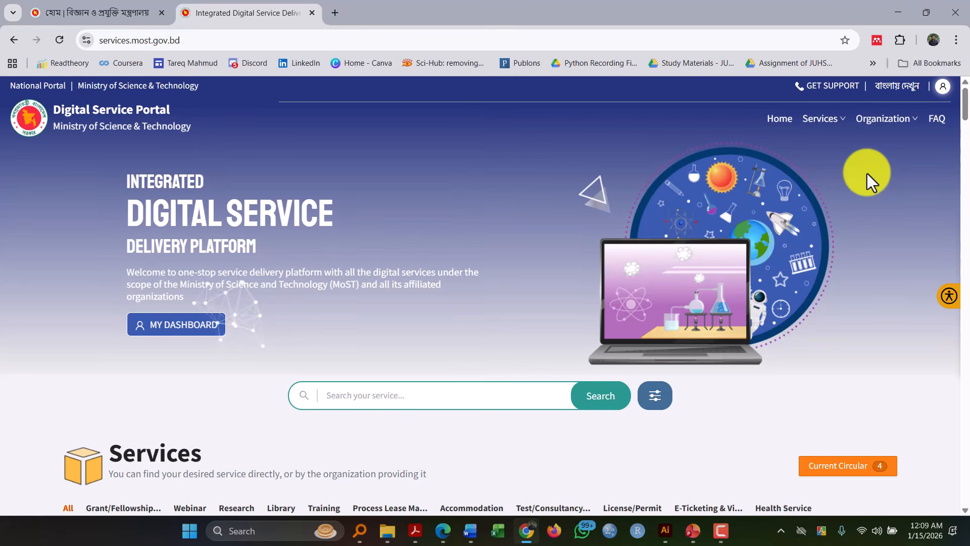
{"action": "left_click", "coordinate": [940, 94]}
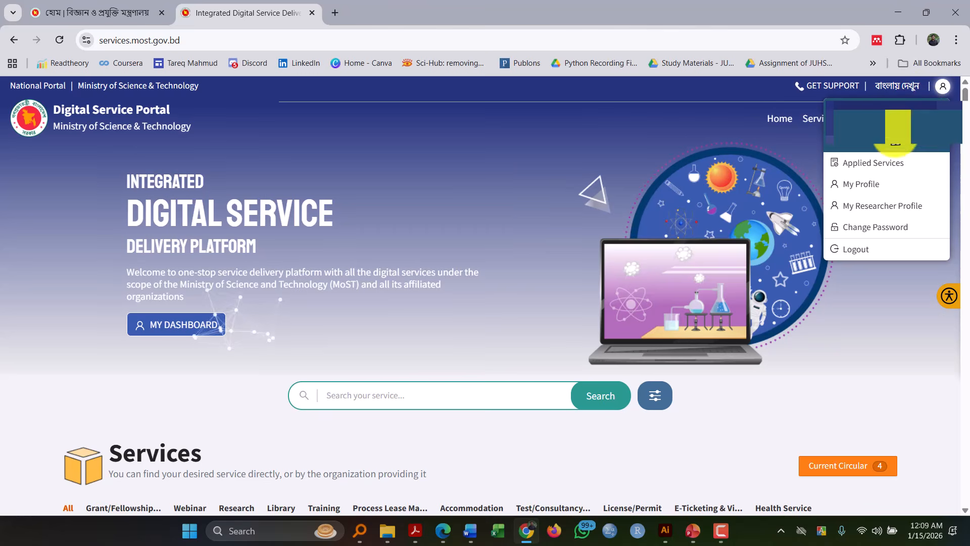
{"action": "left_click", "coordinate": [881, 173]}
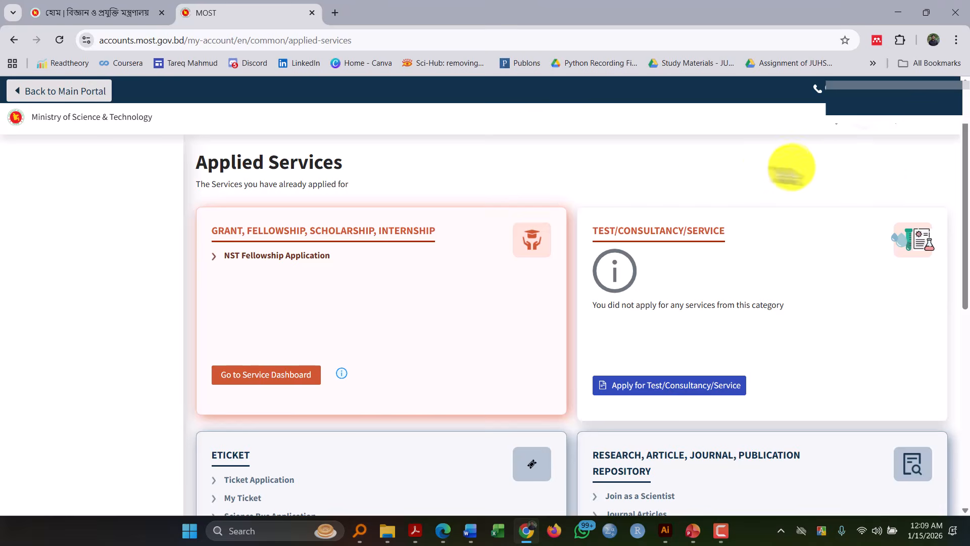
- Open bill submission for the NST Fellowship application and start a new bill
{"action": "scroll", "coordinate": [400, 216], "scroll_direction": "down", "scroll_amount": 1}
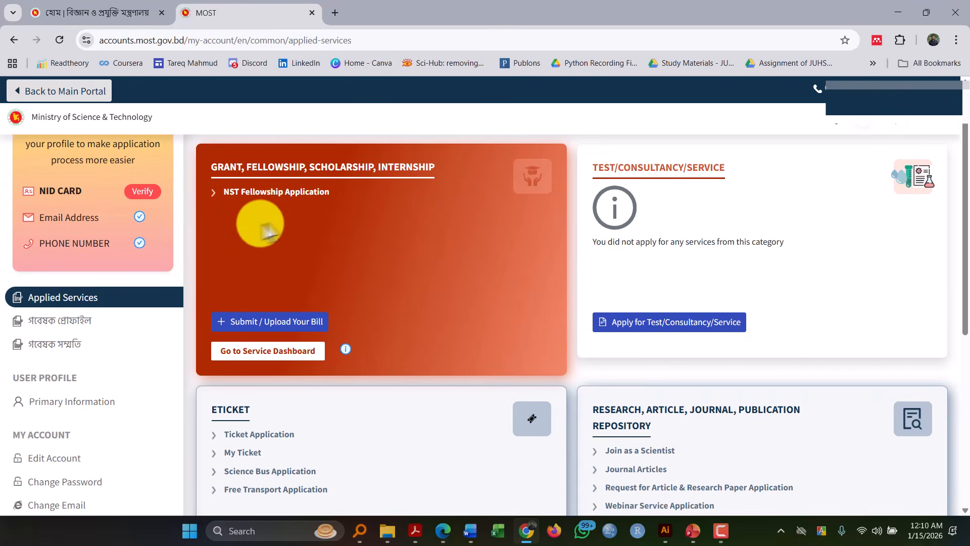
{"action": "left_click", "coordinate": [264, 324]}
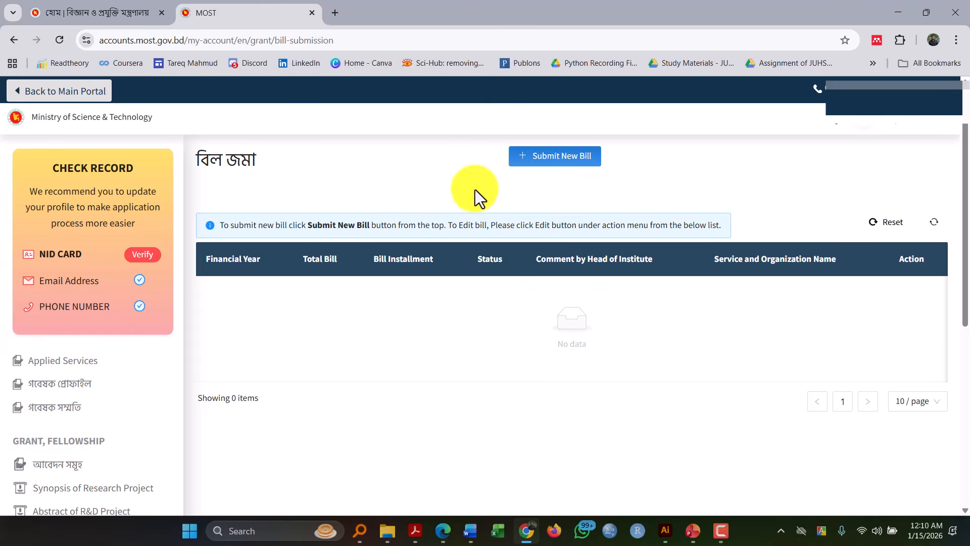
{"action": "left_click", "coordinate": [533, 161]}
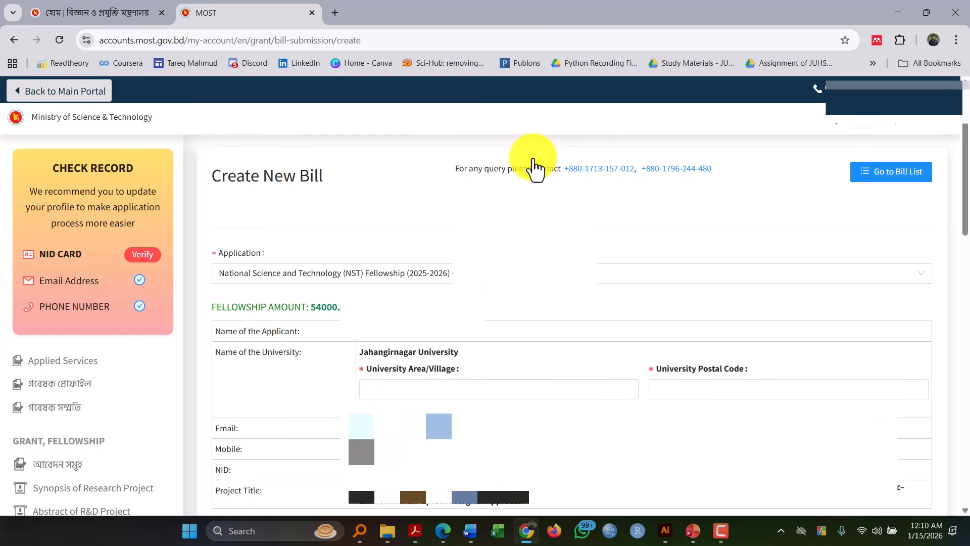
- Fill in the university area as "Savar, Dhaka" and the university postal code as 1342
{"action": "left_click", "coordinate": [394, 385]}
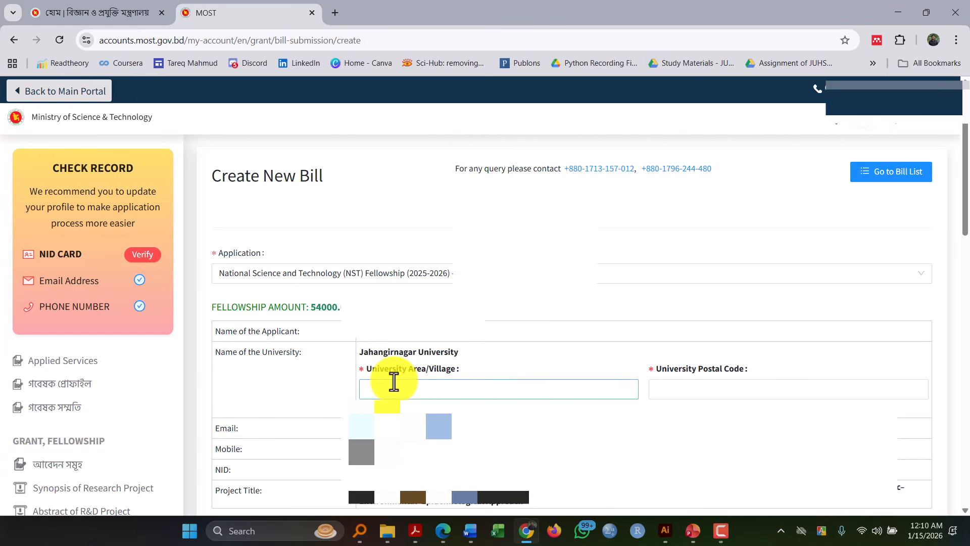
{"action": "left_click", "coordinate": [394, 382]}
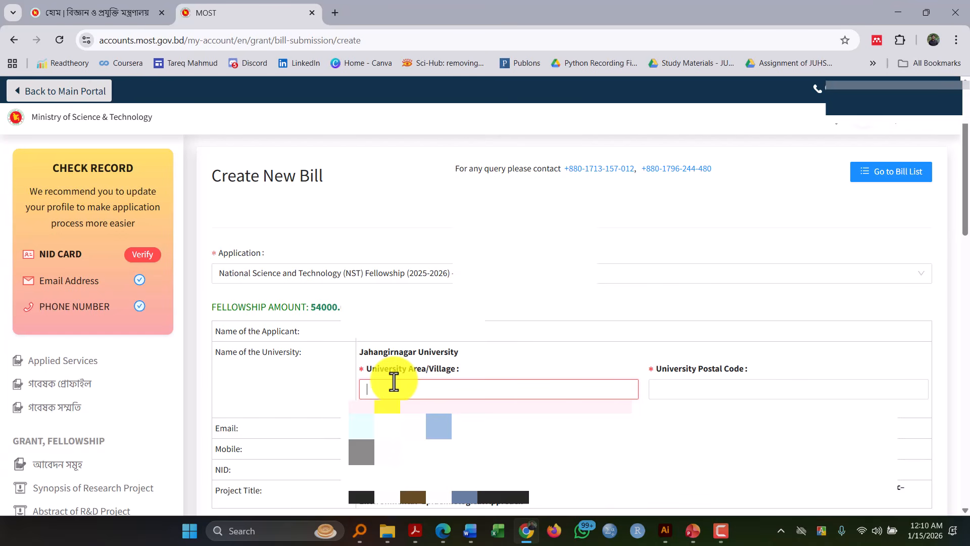
{"action": "type", "text": "Savar"}
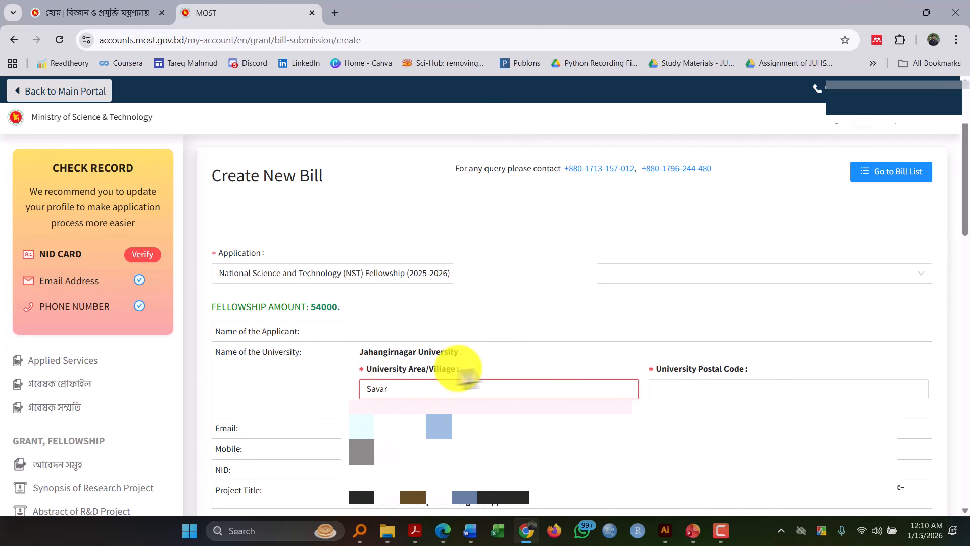
{"action": "type", "text": ", Dhaka"}
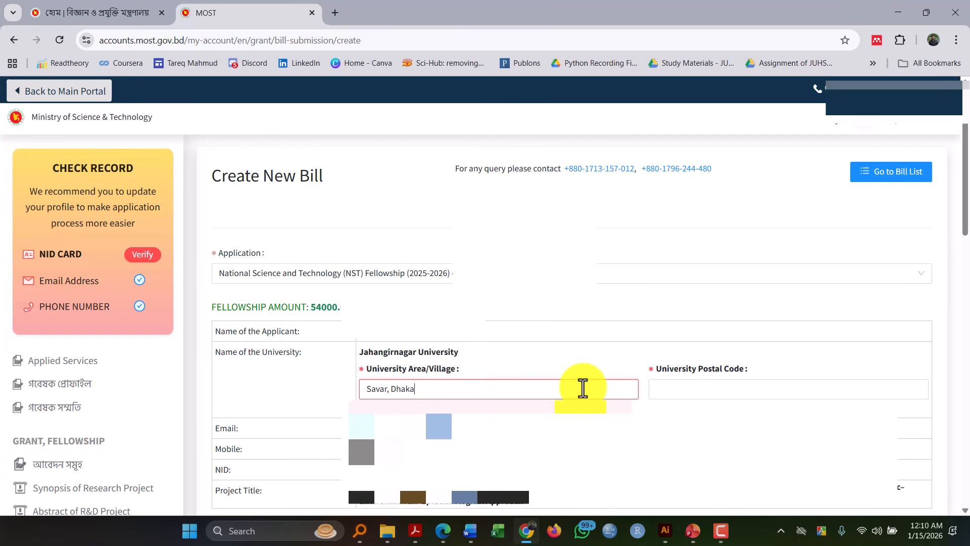
{"action": "left_click", "coordinate": [682, 388]}
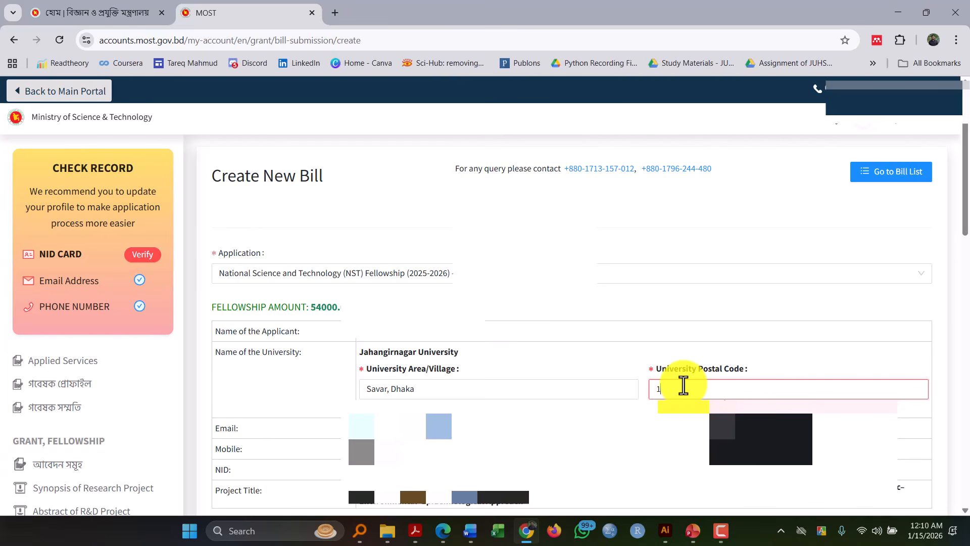
{"action": "type", "text": "1342"}
{"action": "left_click", "coordinate": [677, 353]}
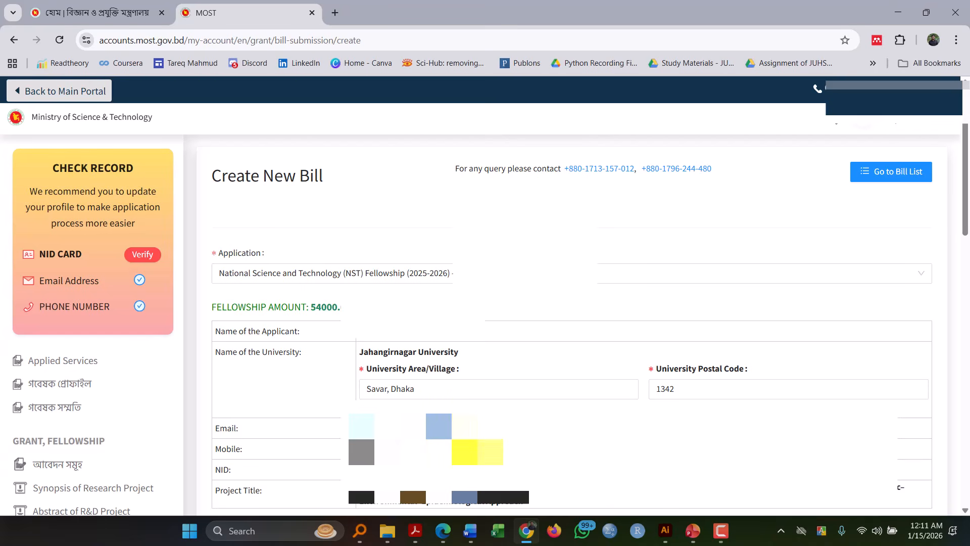
- Choose Agrani Bank PLC as the bank, Dhaka as the branch district and Jahangirnagar University as the branch
{"action": "scroll", "coordinate": [485, 323], "scroll_direction": "down", "scroll_amount": 1}
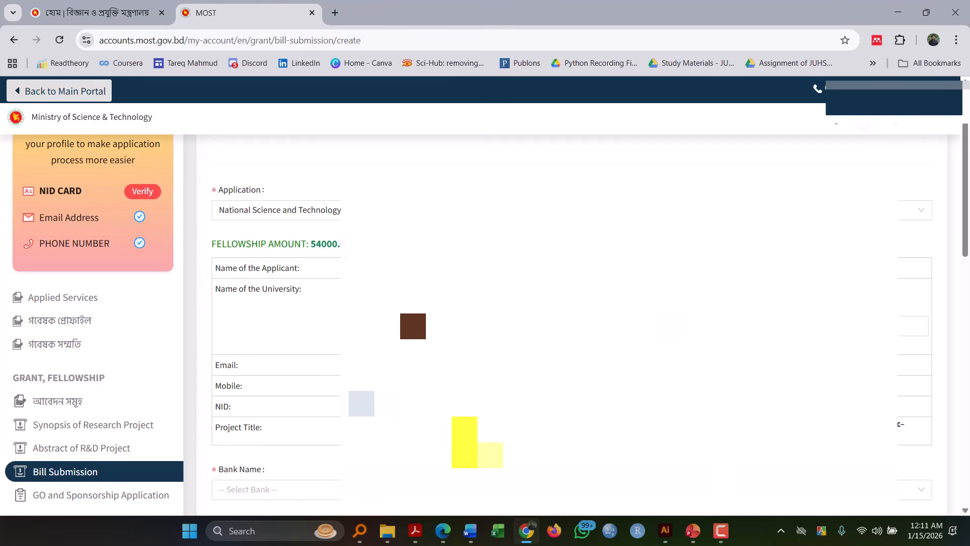
{"action": "scroll", "coordinate": [467, 450], "scroll_direction": "down", "scroll_amount": 6}
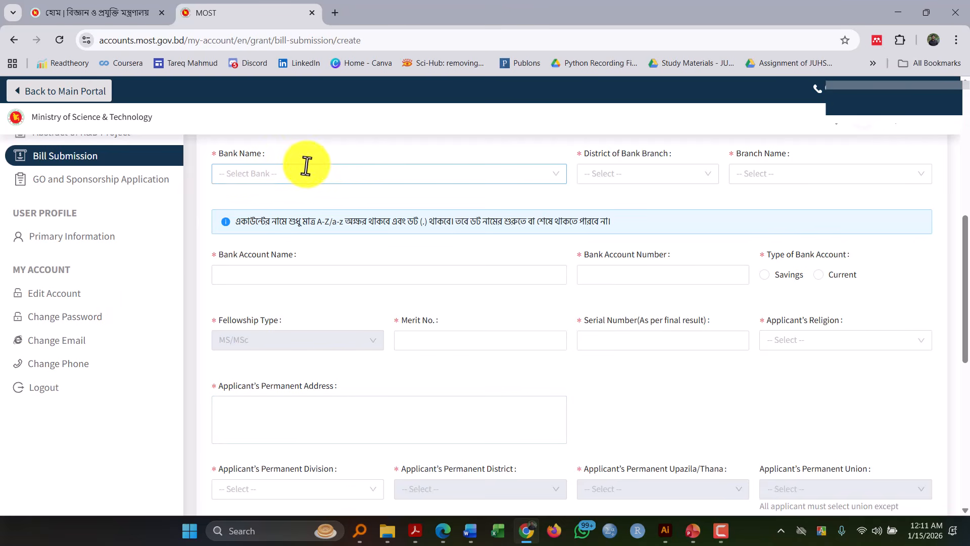
{"action": "left_click", "coordinate": [309, 167]}
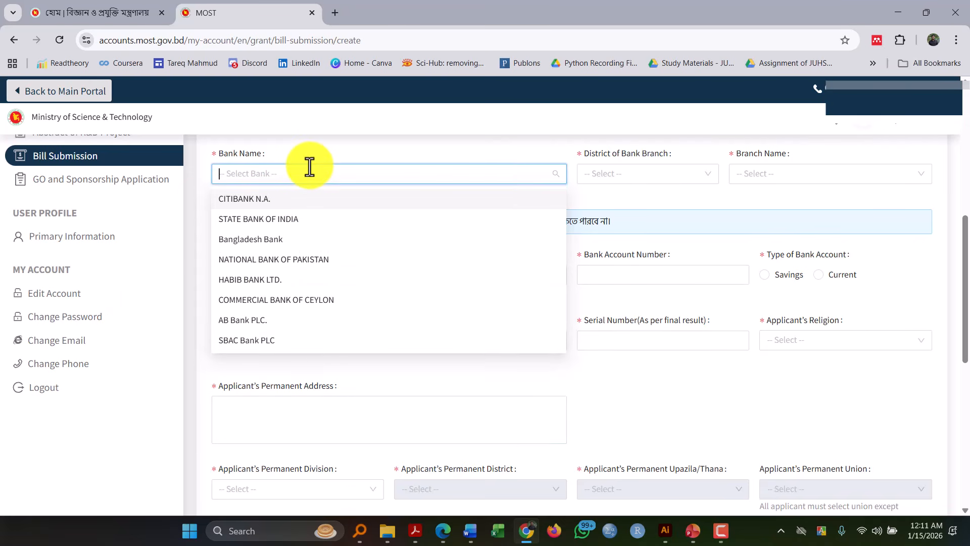
{"action": "type", "text": "ag"}
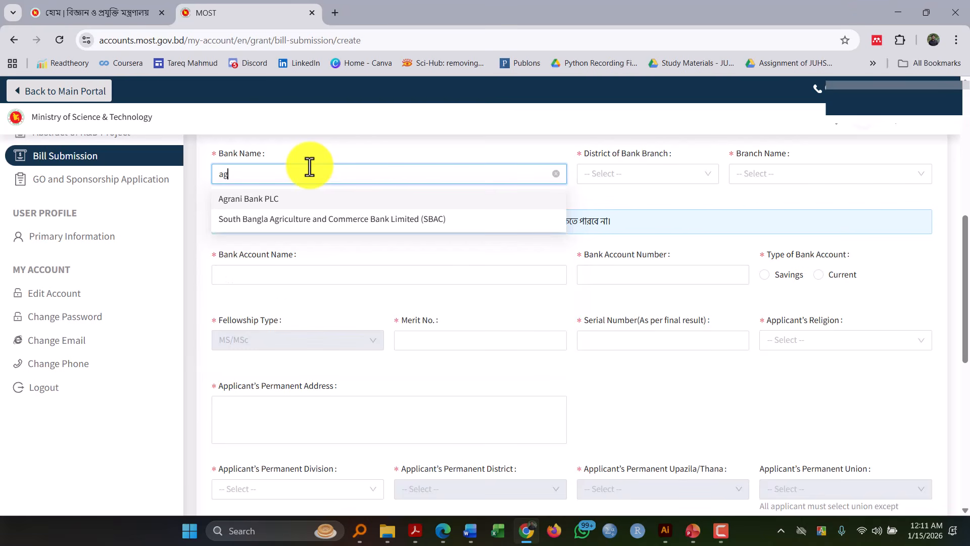
{"action": "left_click", "coordinate": [300, 202]}
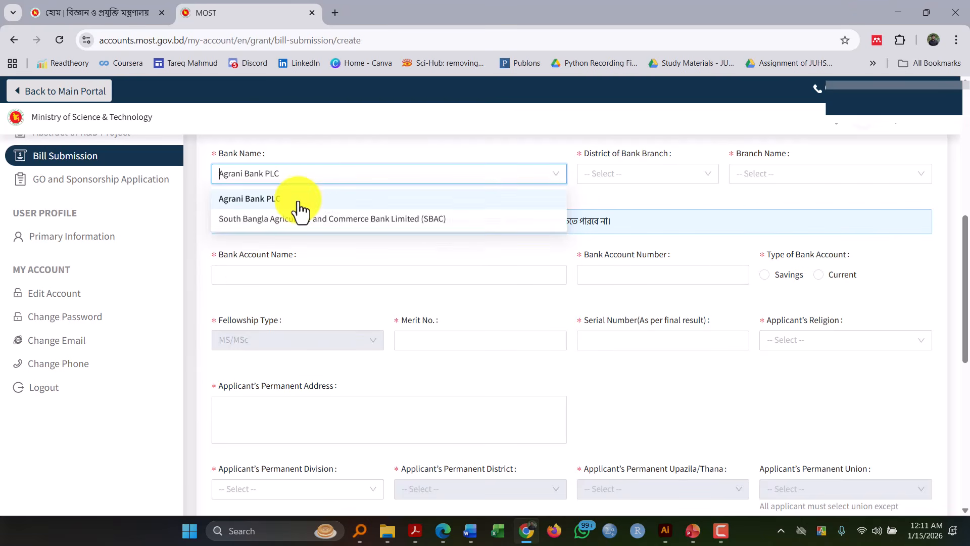
{"action": "left_click", "coordinate": [605, 172]}
{"action": "type", "text": "Dha"}
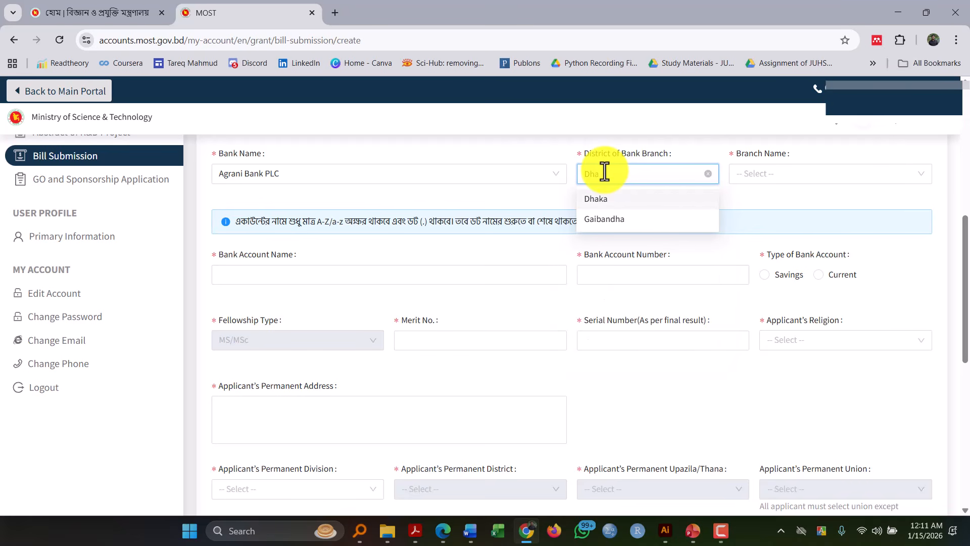
{"action": "left_click", "coordinate": [613, 199]}
{"action": "left_click", "coordinate": [767, 174]}
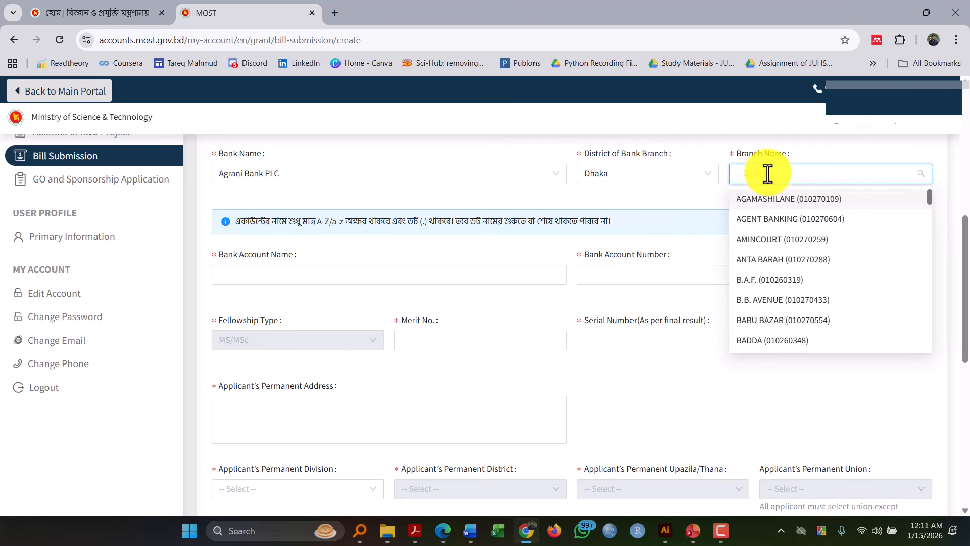
{"action": "type", "text": "Jaha"}
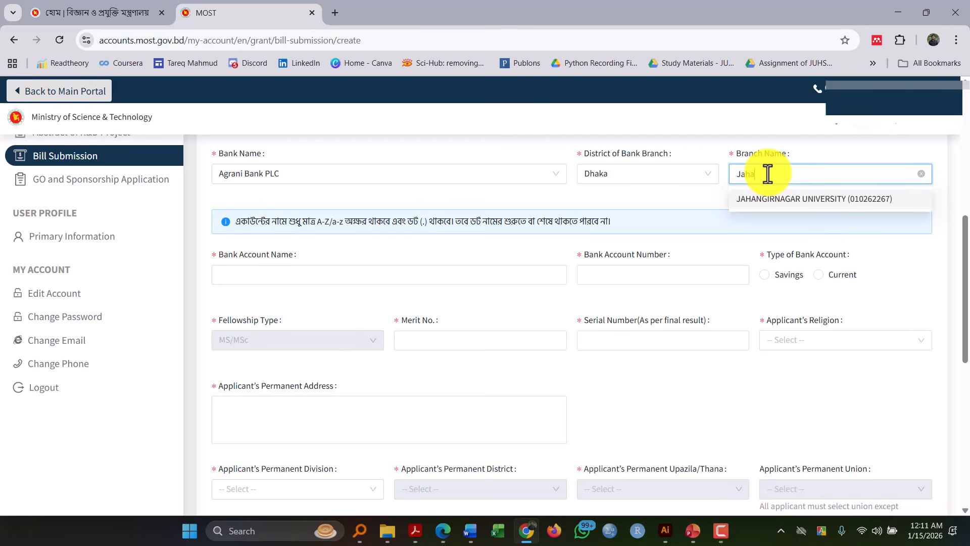
{"action": "left_click", "coordinate": [770, 204]}
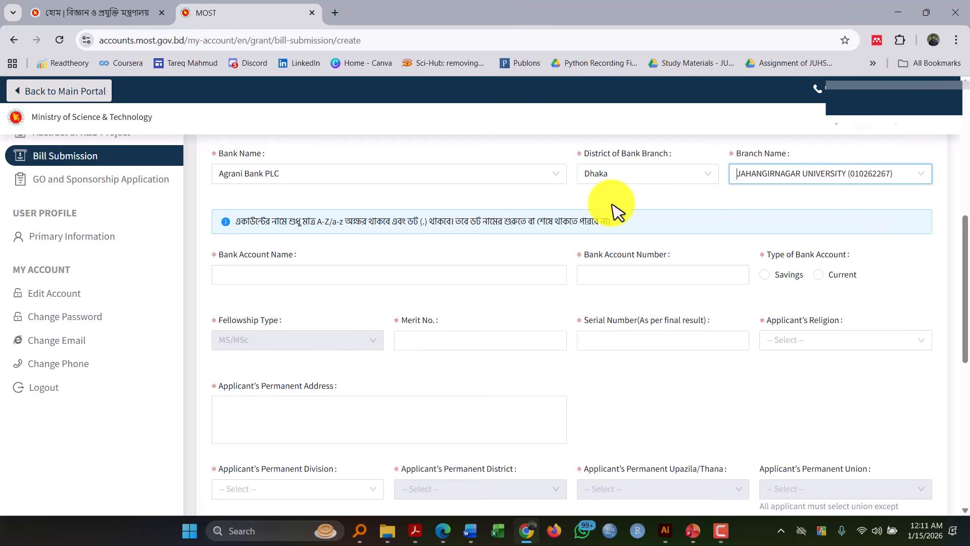
- Enter the account holder's full name as the bank account name
{"action": "left_click", "coordinate": [476, 271]}
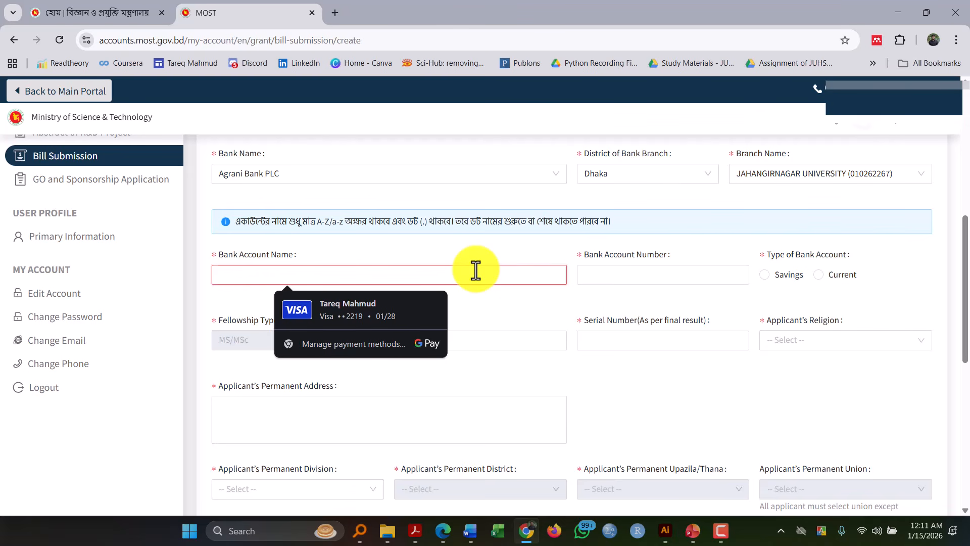
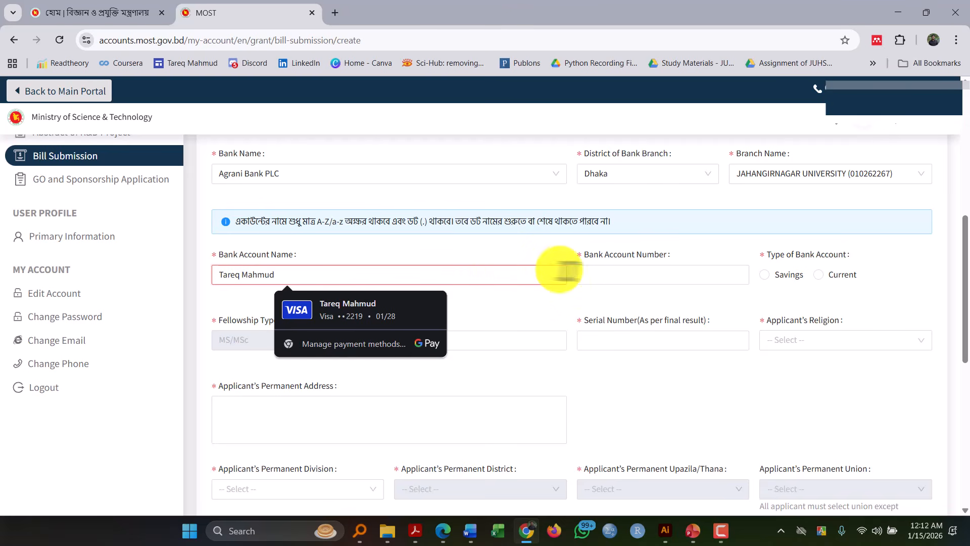
- Enter the applicant's bank account number and set the type of bank account to Savings
{"action": "left_click", "coordinate": [622, 277]}
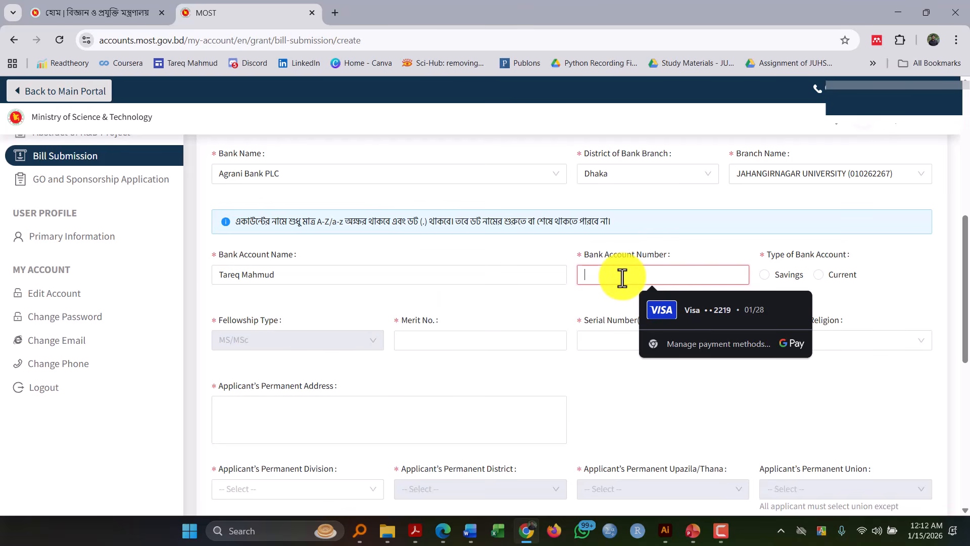
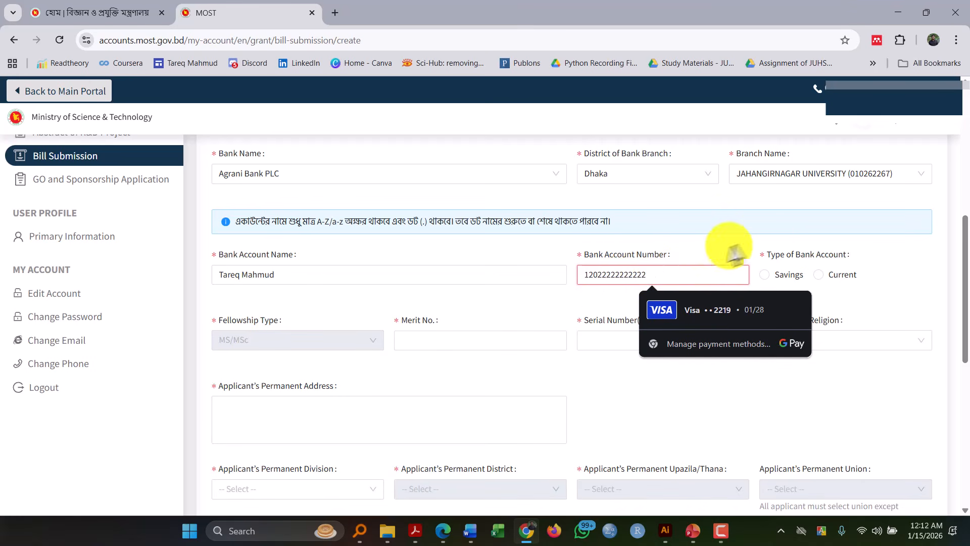
{"action": "left_click", "coordinate": [847, 237]}
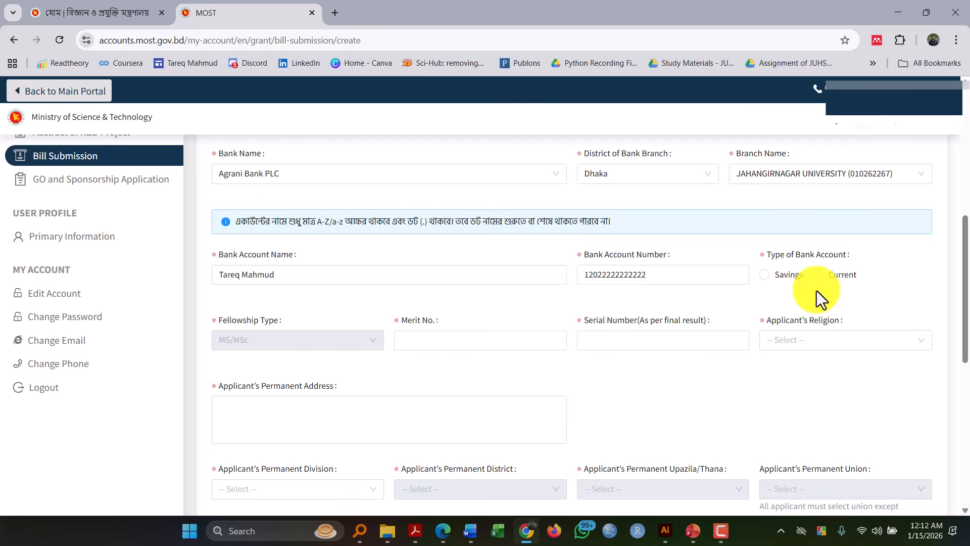
{"action": "left_click", "coordinate": [765, 276]}
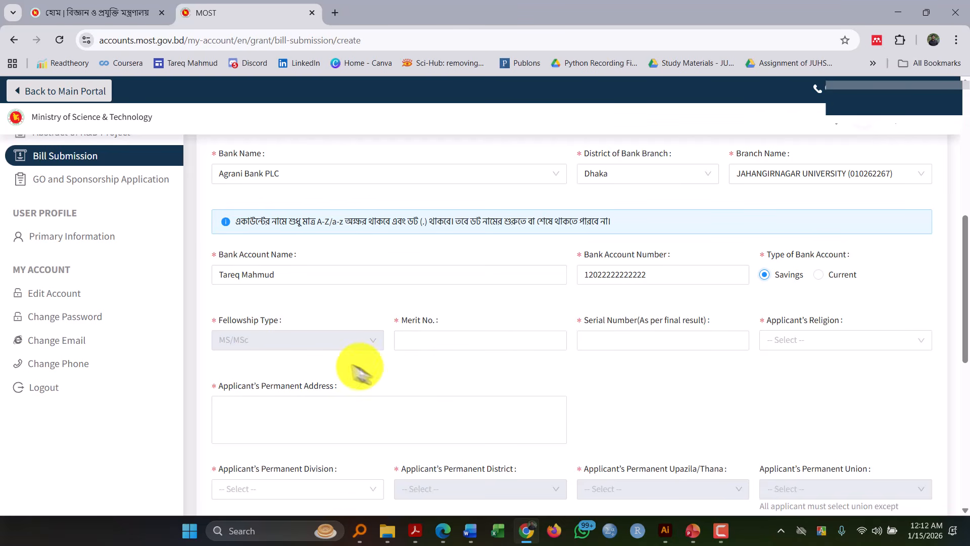
- Switch to Acrobat to check the Merit No. and Serial No. columns in the NST Fellowship MS/MSc result list, and return to Chrome
{"action": "left_click", "coordinate": [446, 347]}
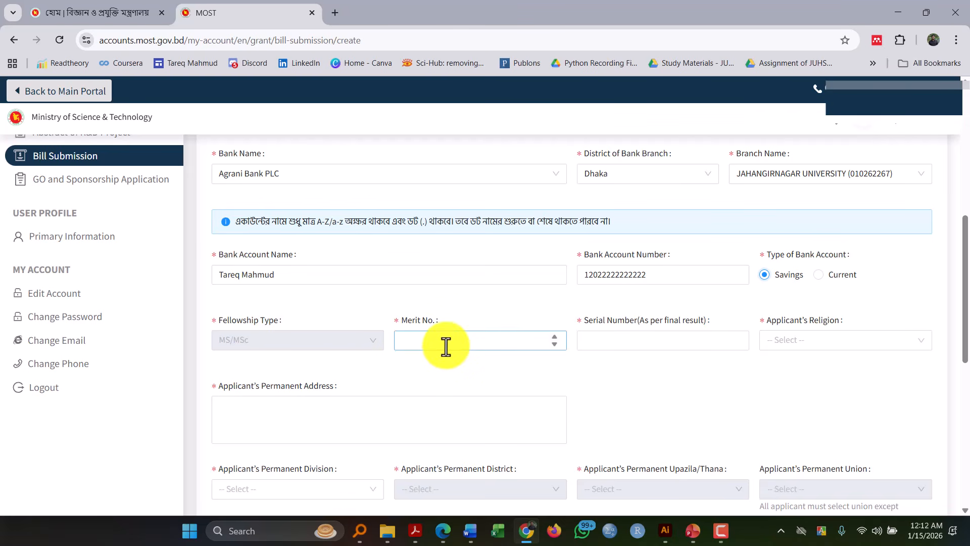
{"action": "left_click", "coordinate": [446, 347]}
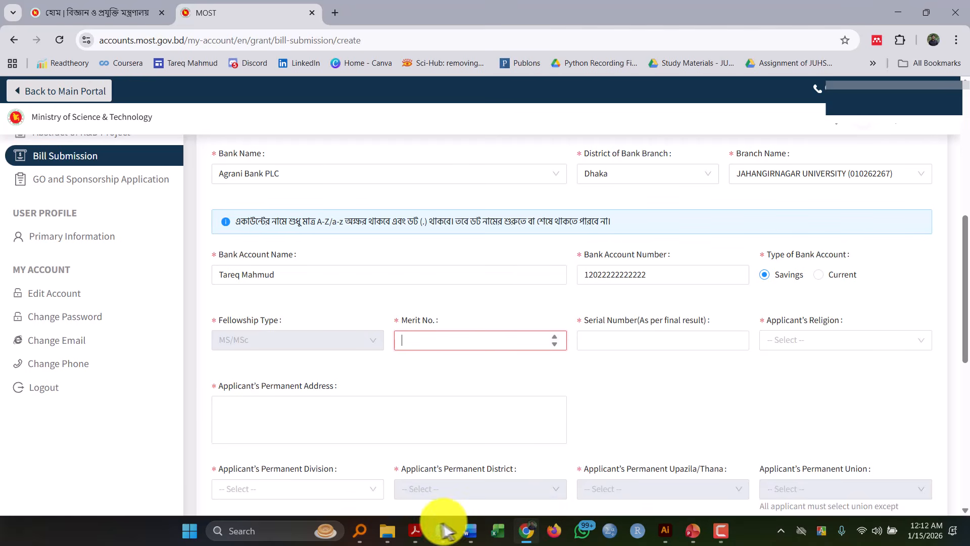
{"action": "mouse_move", "coordinate": [423, 530]}
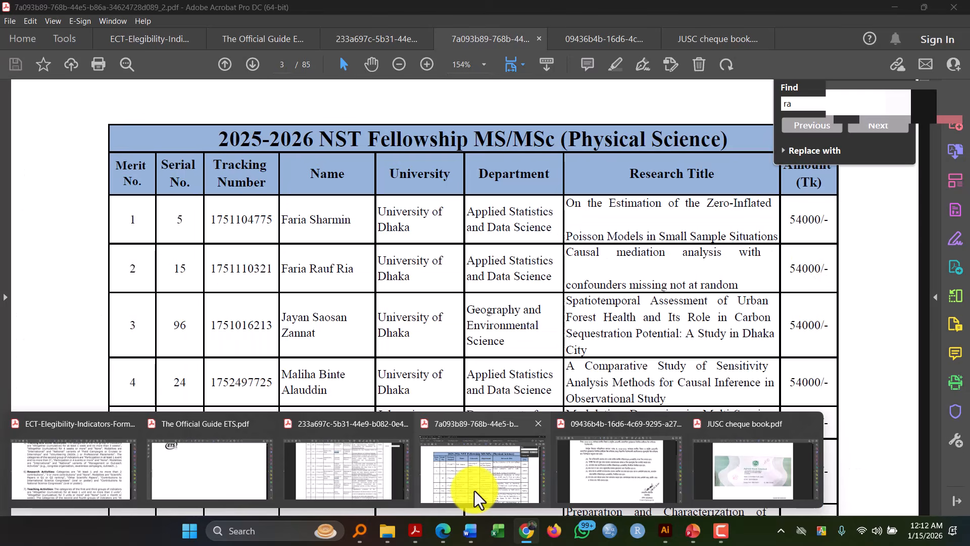
{"action": "left_click", "coordinate": [474, 490]}
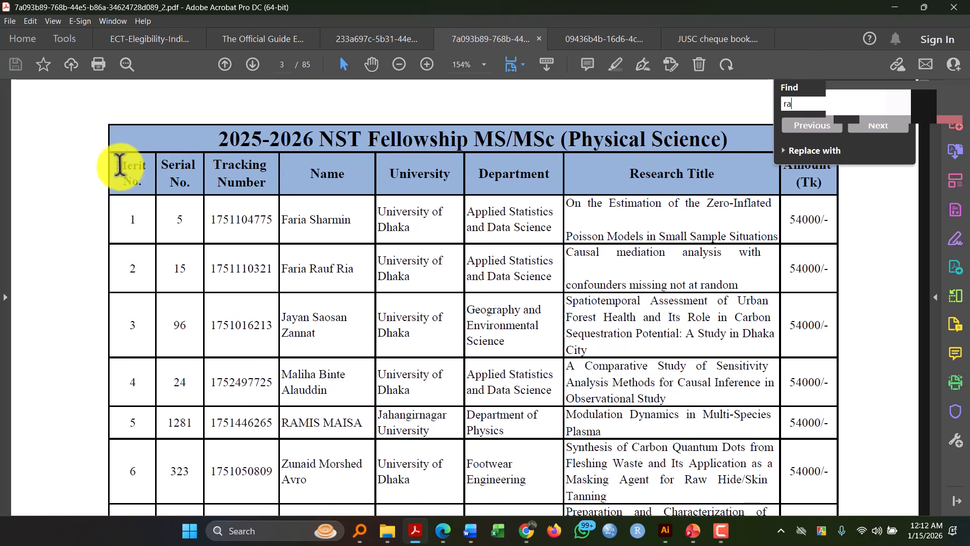
{"action": "double_click", "coordinate": [172, 165]}
{"action": "left_click_drag", "start_coordinate": [191, 182], "coordinate": [189, 185]}
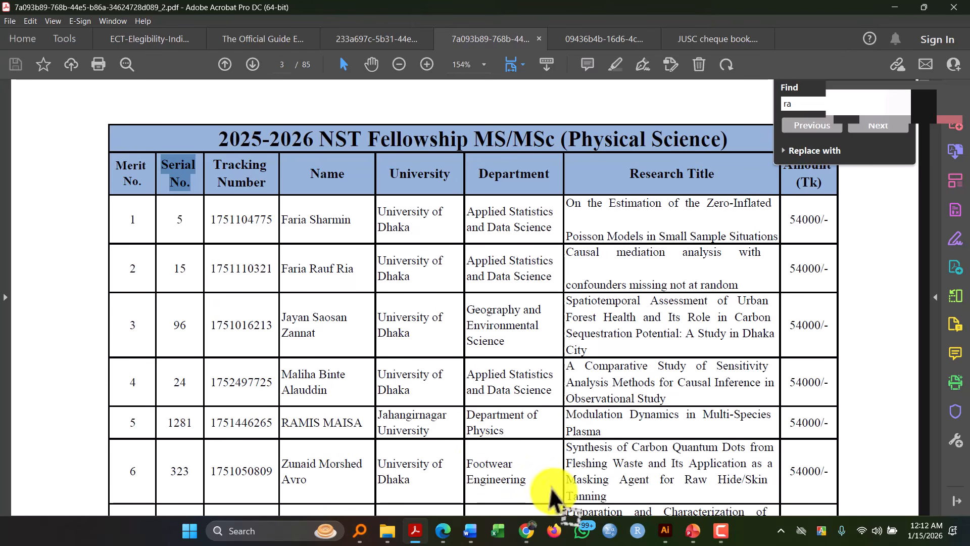
{"action": "mouse_move", "coordinate": [533, 532]}
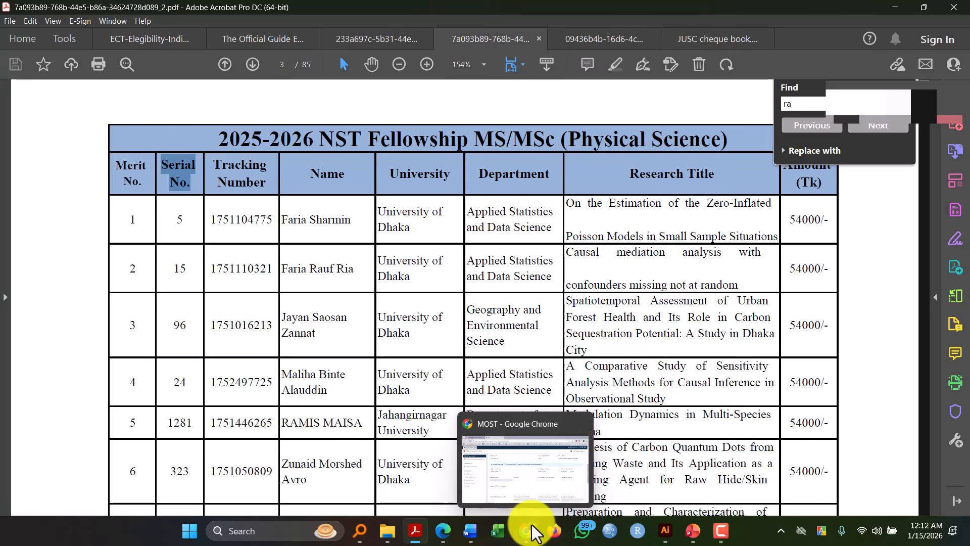
{"action": "left_click", "coordinate": [539, 493]}
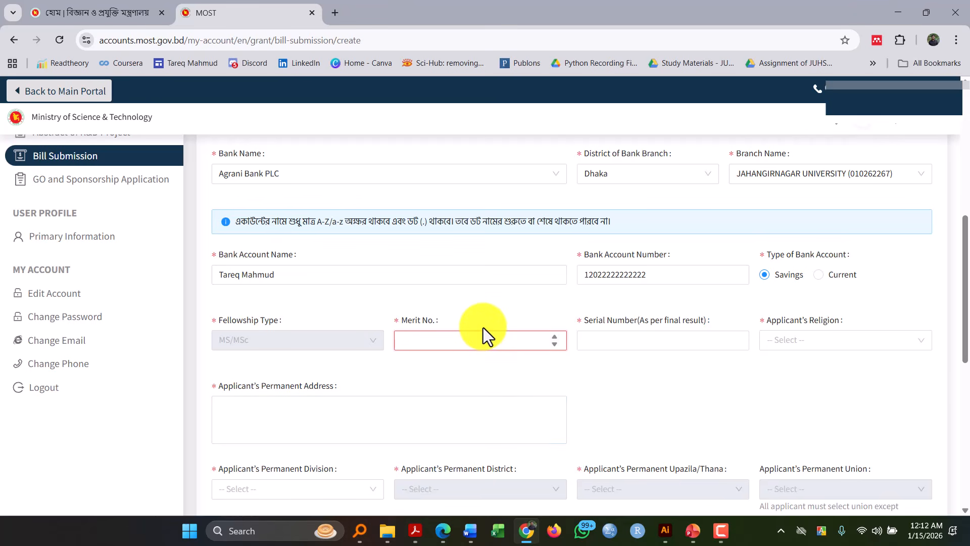
- Fill in merit number 214 and serial number 60, and choose Islam as the applicant's religion
{"action": "left_click", "coordinate": [633, 339]}
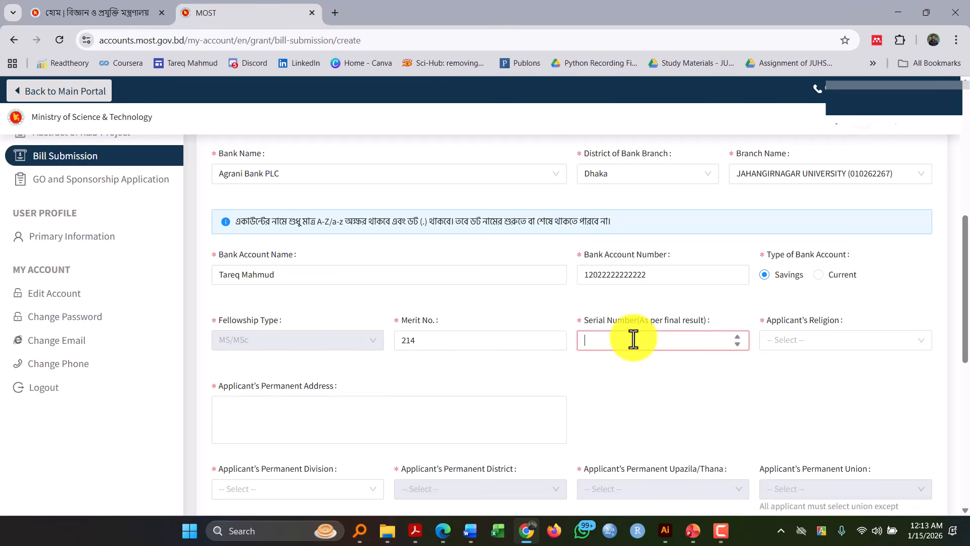
{"action": "type", "text": "60"}
{"action": "left_click", "coordinate": [775, 340]}
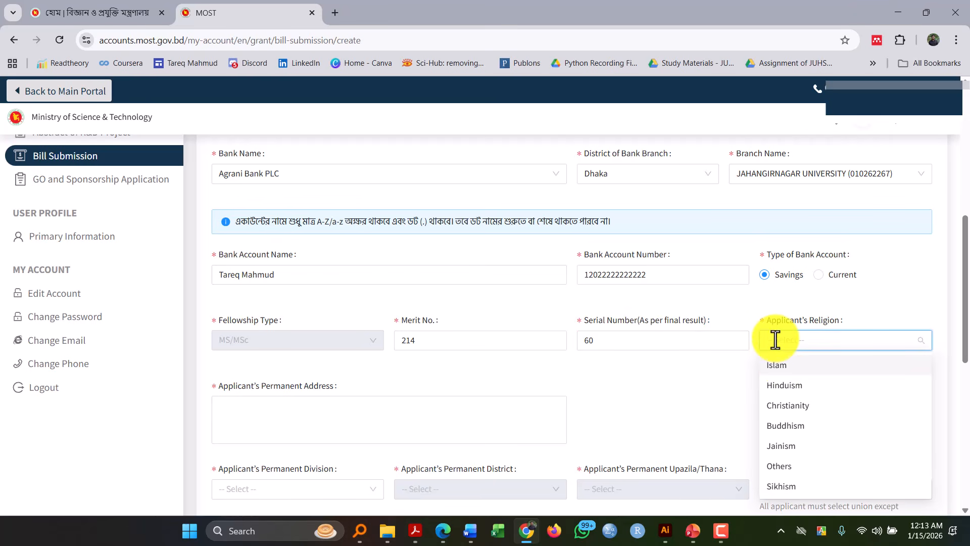
{"action": "left_click", "coordinate": [778, 365]}
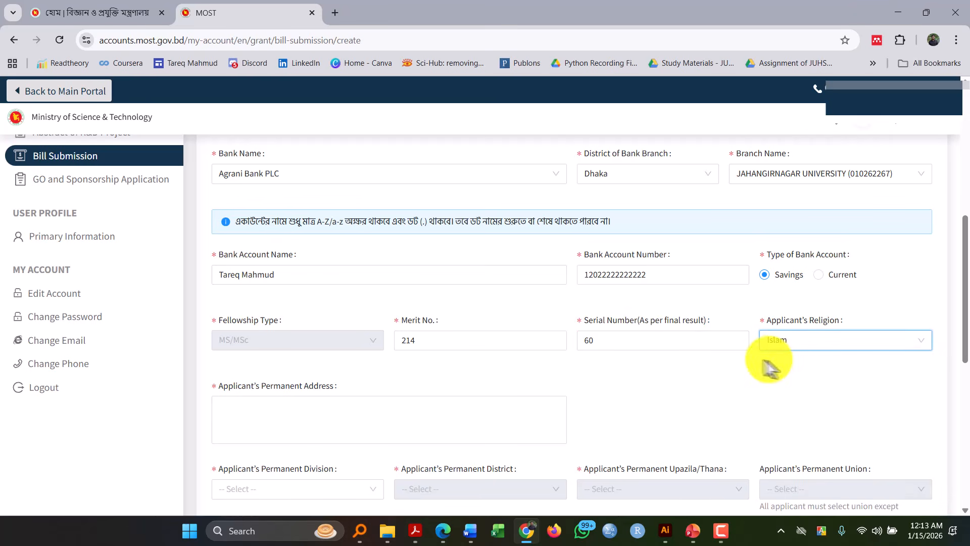
- Enter the applicant's full permanent address, including house number, area and city
{"action": "left_click", "coordinate": [407, 410]}
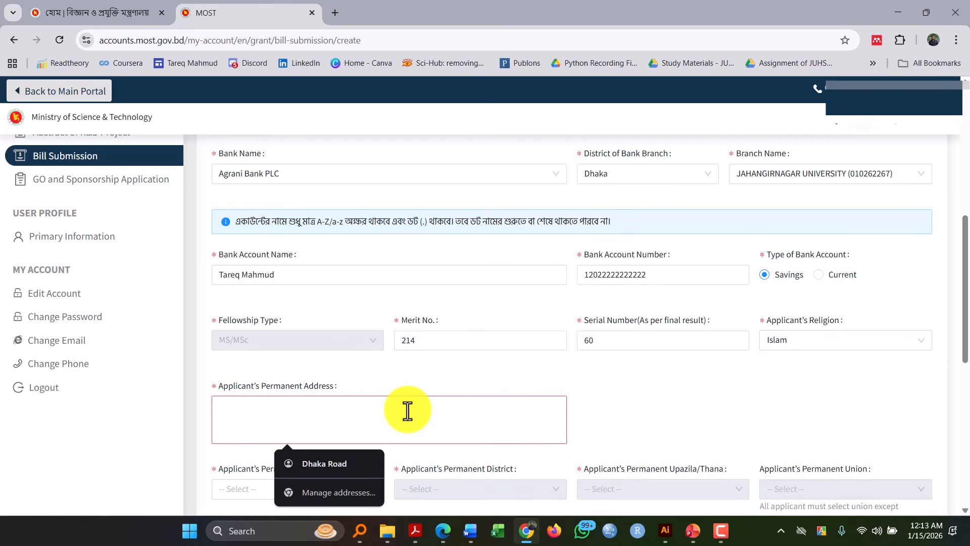
{"action": "type", "text": "sjakalaknfa"}
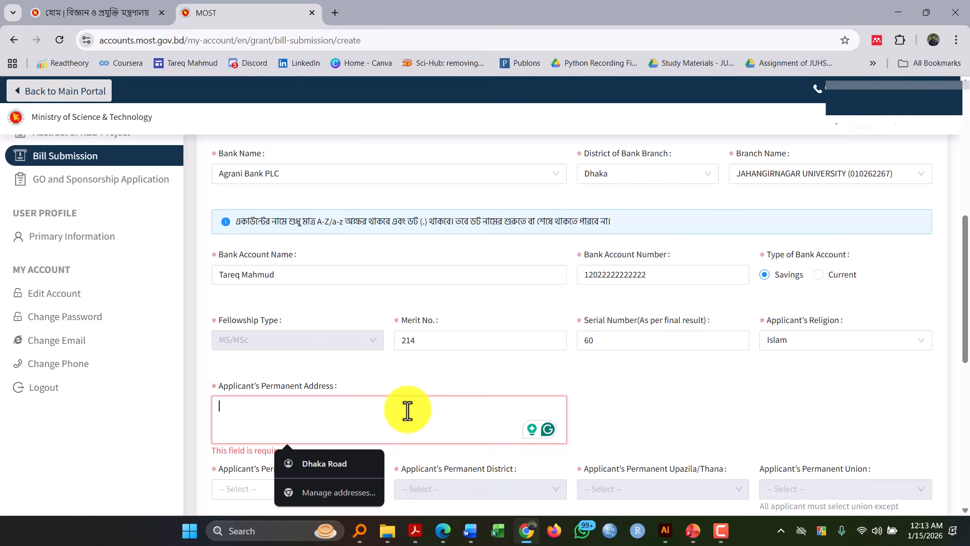
{"action": "type", "text": "haka"}
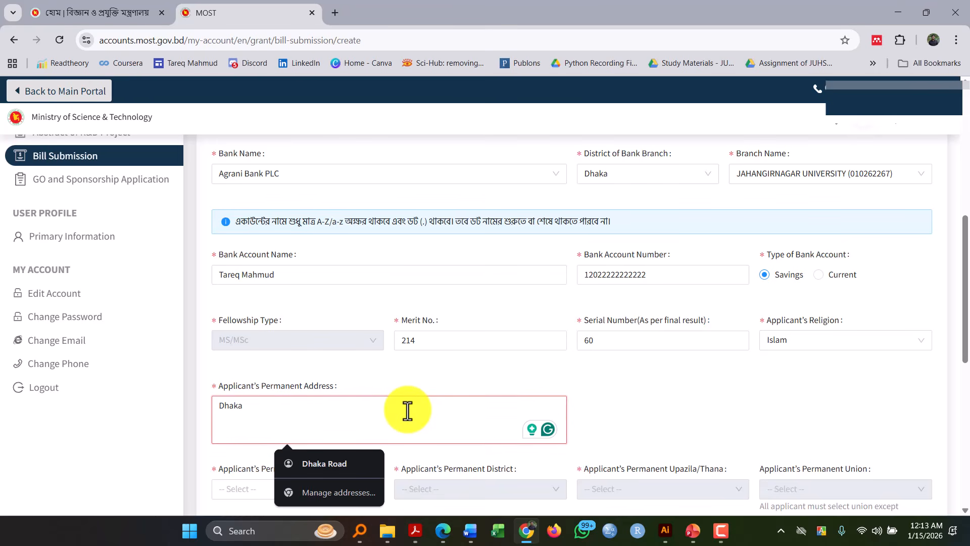
{"action": "key", "text": "Left"}
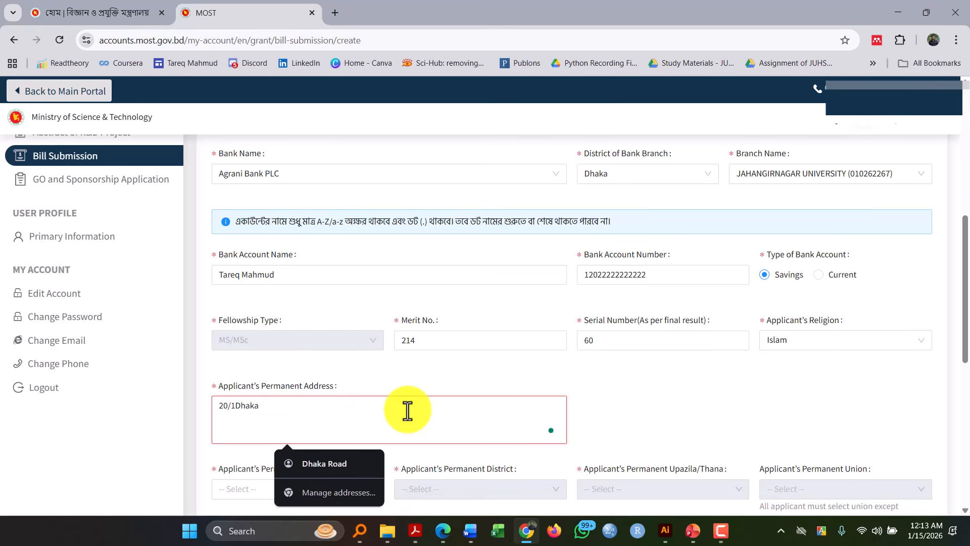
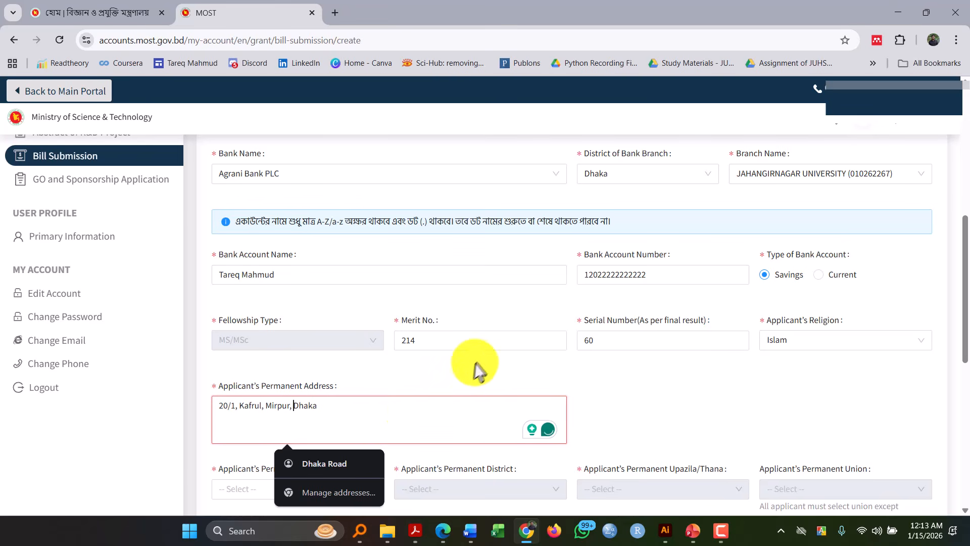
- Choose Dhaka as the permanent division and district and KAFRUL as the permanent upazila/thana
{"action": "scroll", "coordinate": [479, 356], "scroll_direction": "down", "scroll_amount": 3}
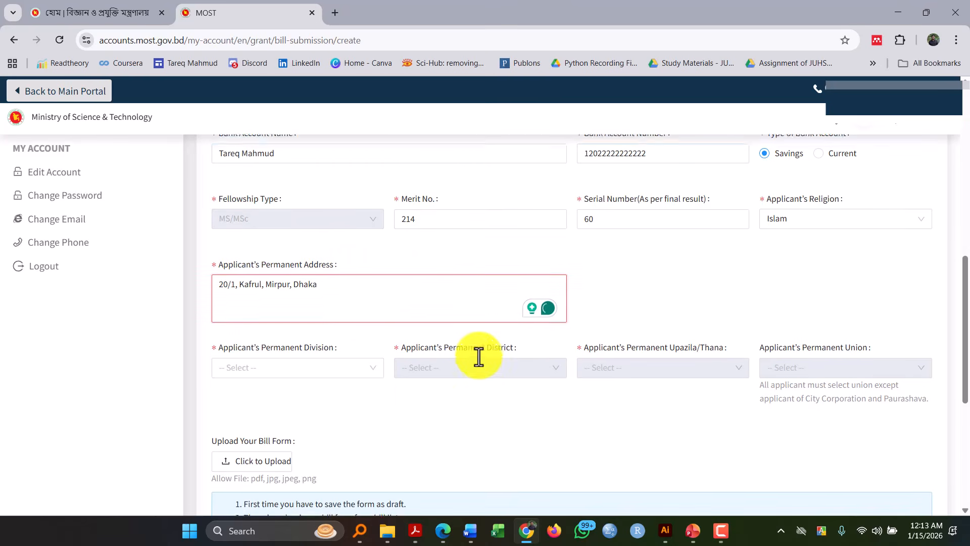
{"action": "left_click", "coordinate": [337, 301]}
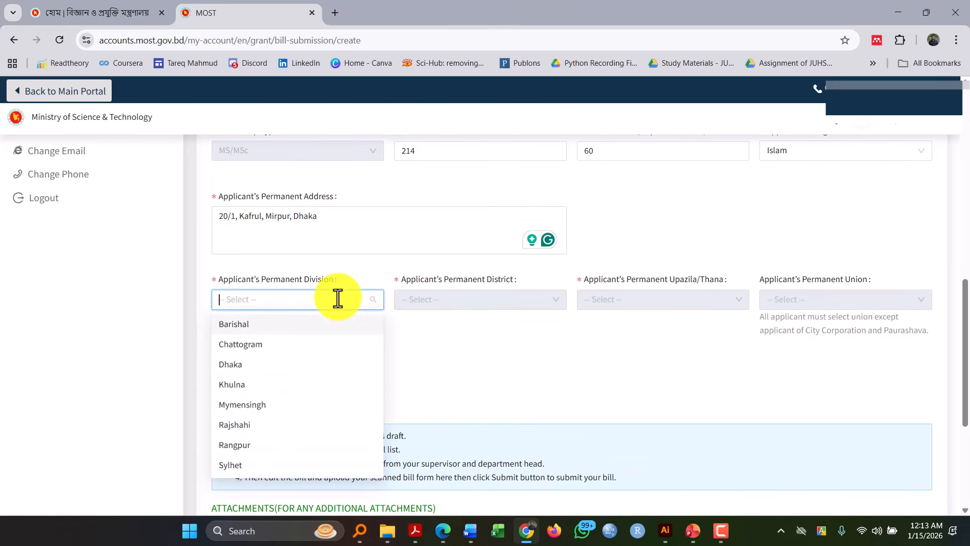
{"action": "left_click", "coordinate": [313, 365]}
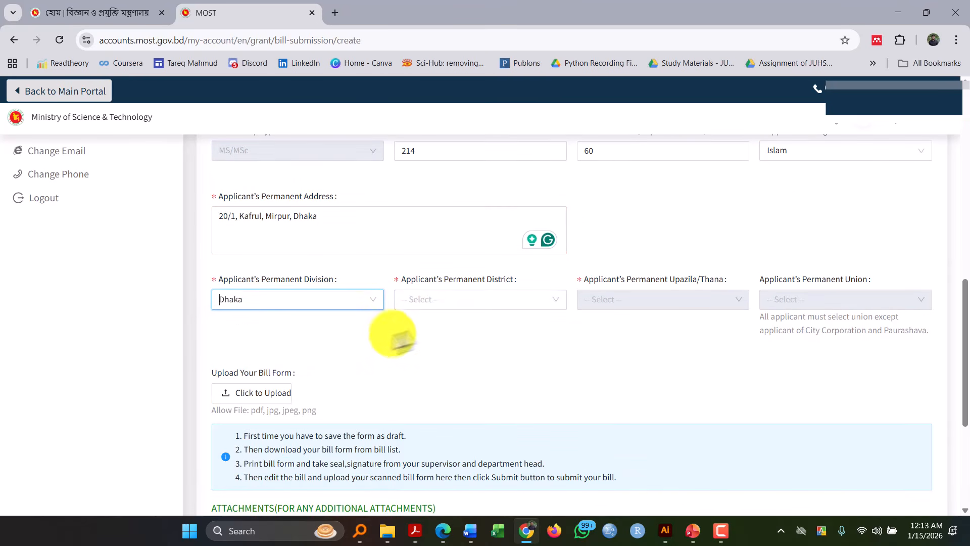
{"action": "left_click", "coordinate": [456, 298]}
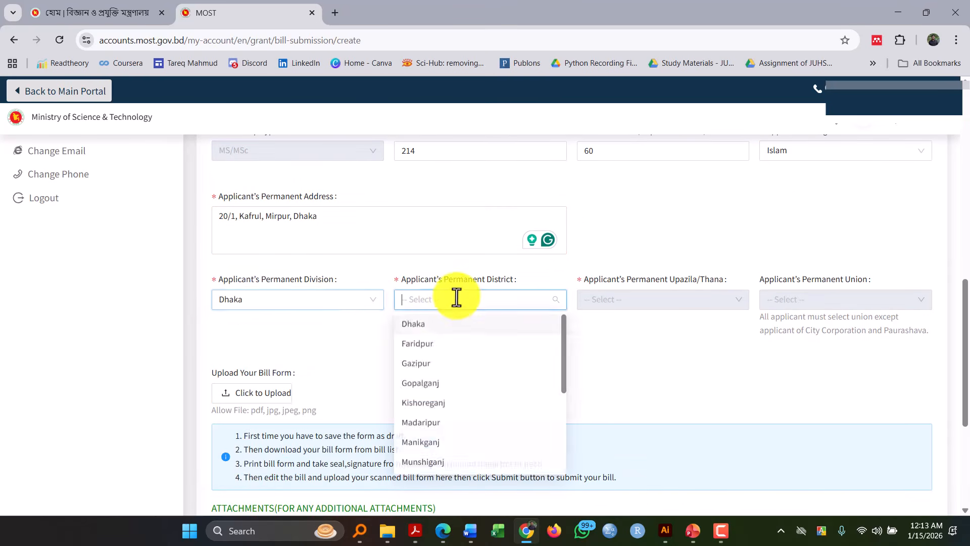
{"action": "left_click", "coordinate": [444, 332]}
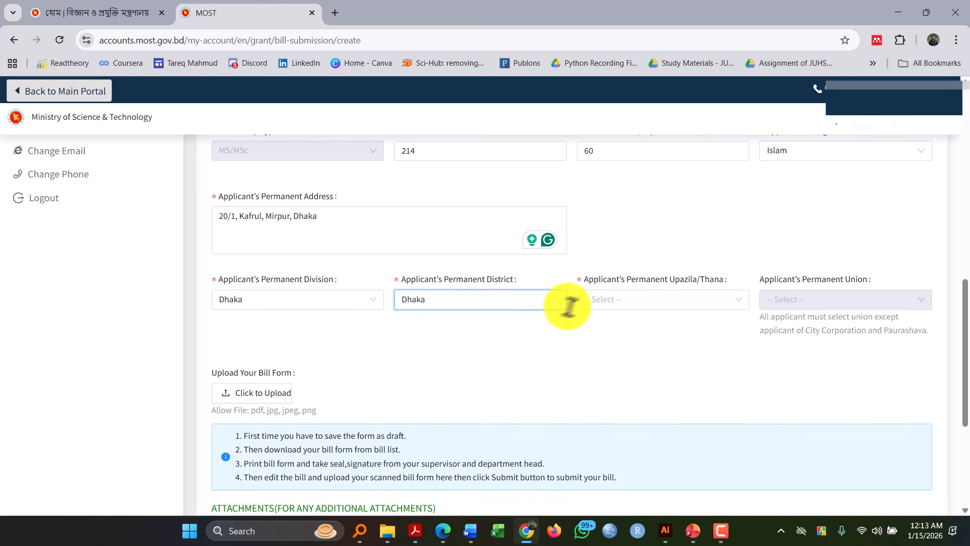
{"action": "left_click", "coordinate": [605, 294]}
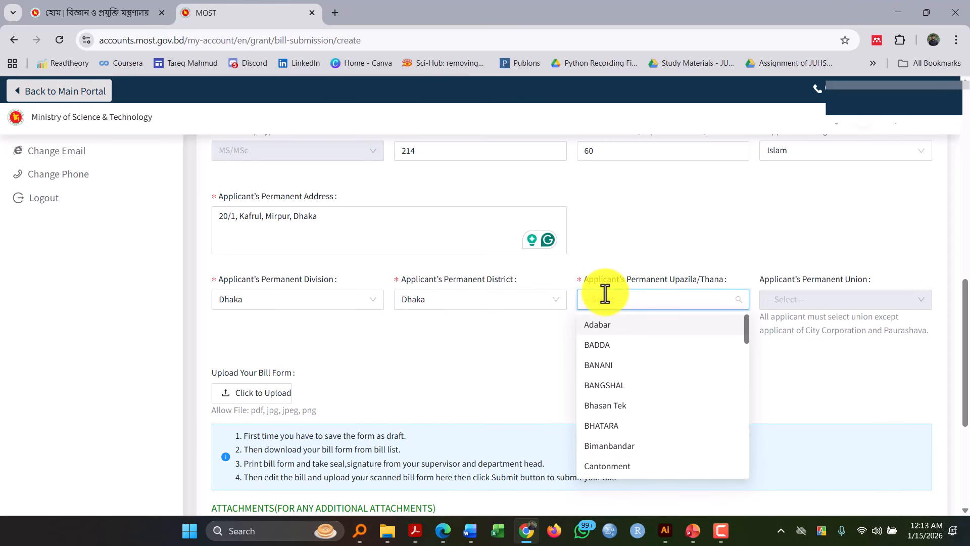
{"action": "type", "text": "kaf"}
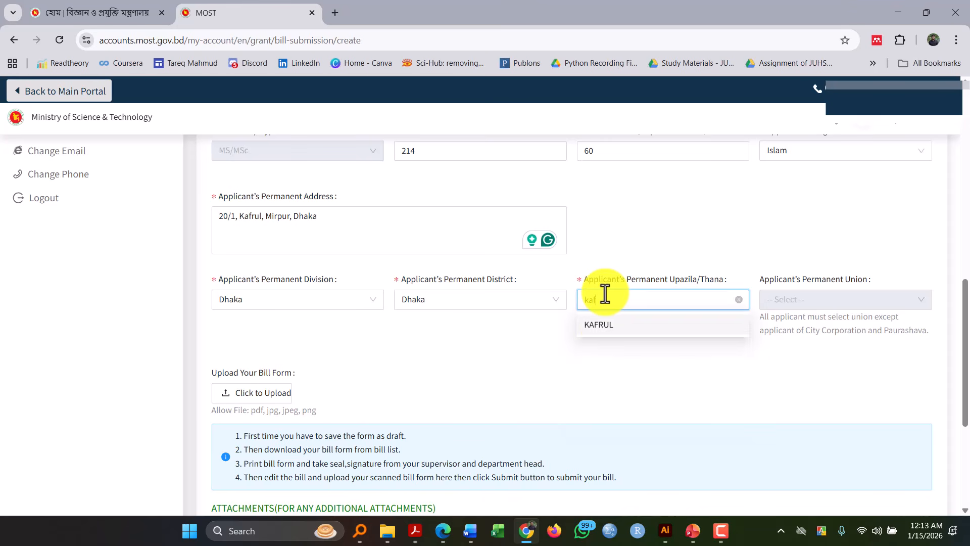
{"action": "left_click", "coordinate": [605, 332]}
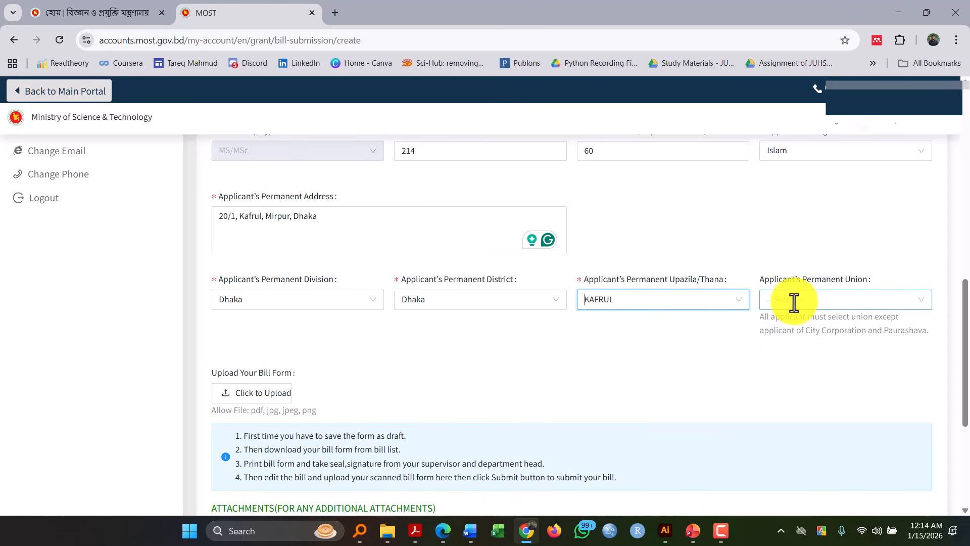
{"action": "left_click_drag", "start_coordinate": [805, 331], "coordinate": [926, 351]}
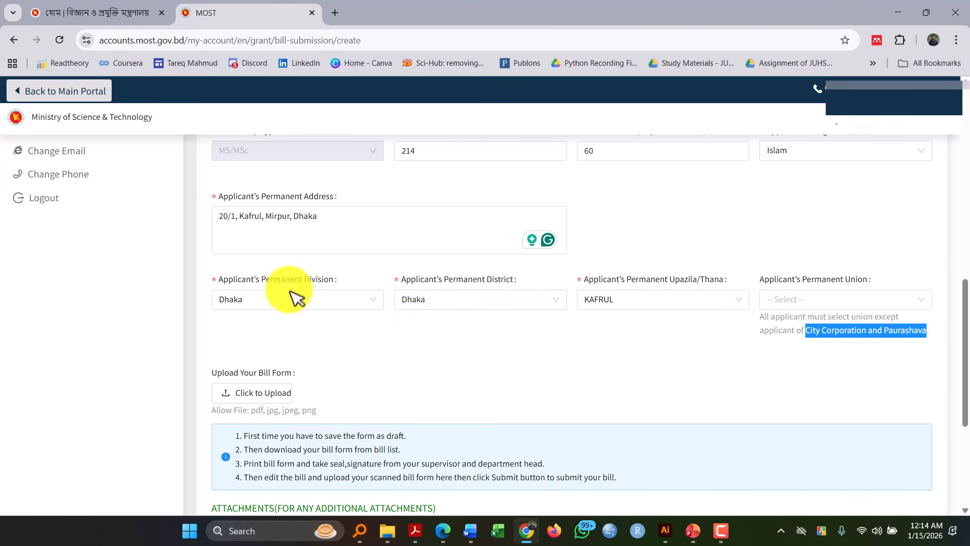
{"action": "left_click", "coordinate": [819, 354]}
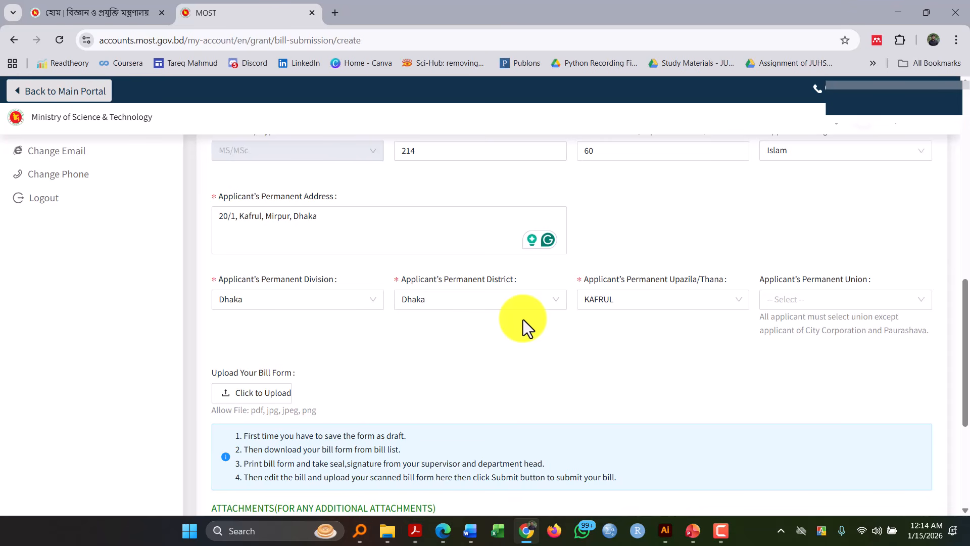
- Keep Dhaka as the permanent division and district, and choose Savar as the permanent upazila/thana and PATHALIA as the permanent union
{"action": "left_click", "coordinate": [357, 305]}
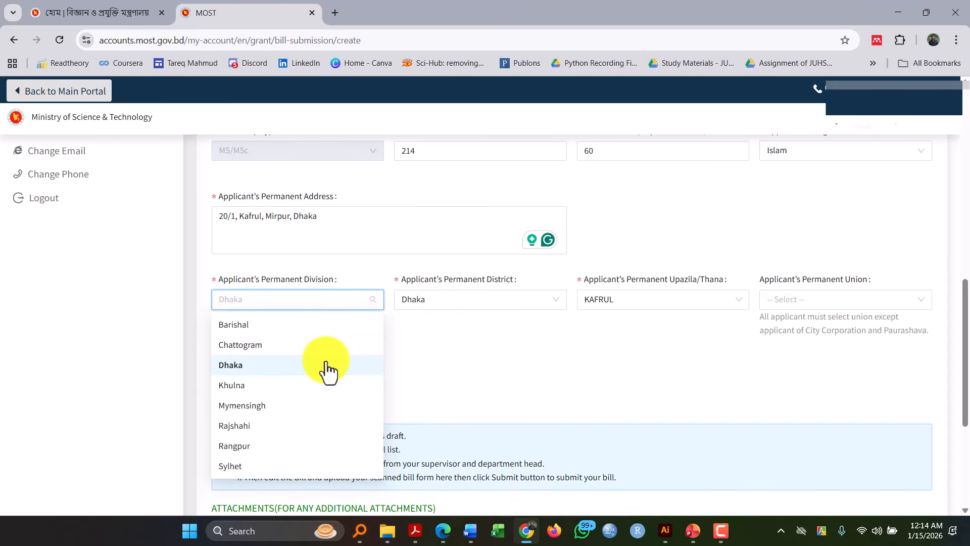
{"action": "left_click", "coordinate": [433, 304]}
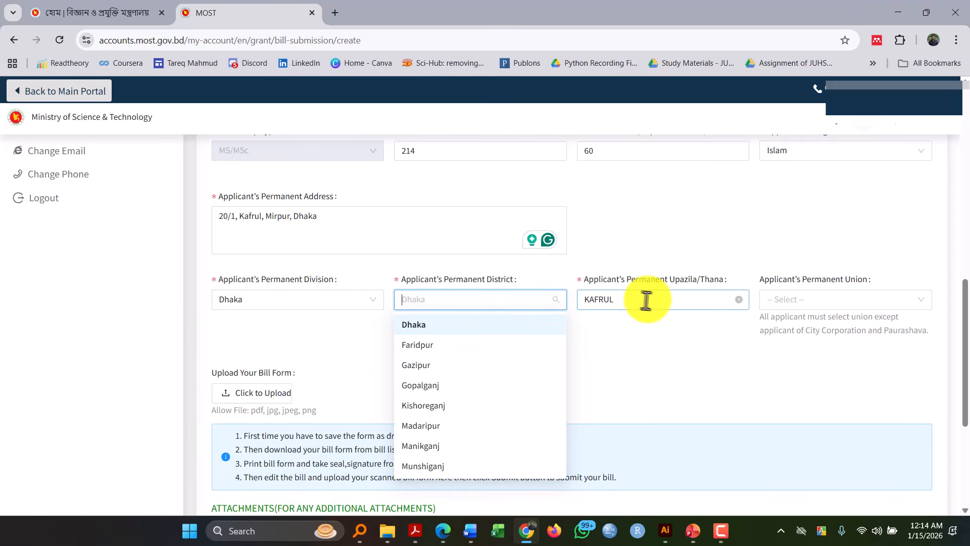
{"action": "left_click", "coordinate": [629, 297]}
{"action": "type", "text": "Sav"}
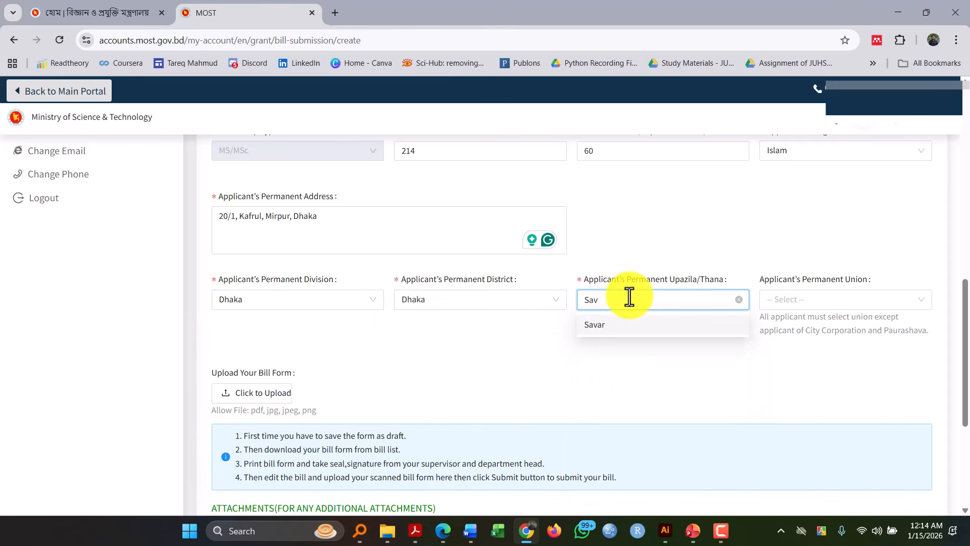
{"action": "left_click", "coordinate": [626, 326]}
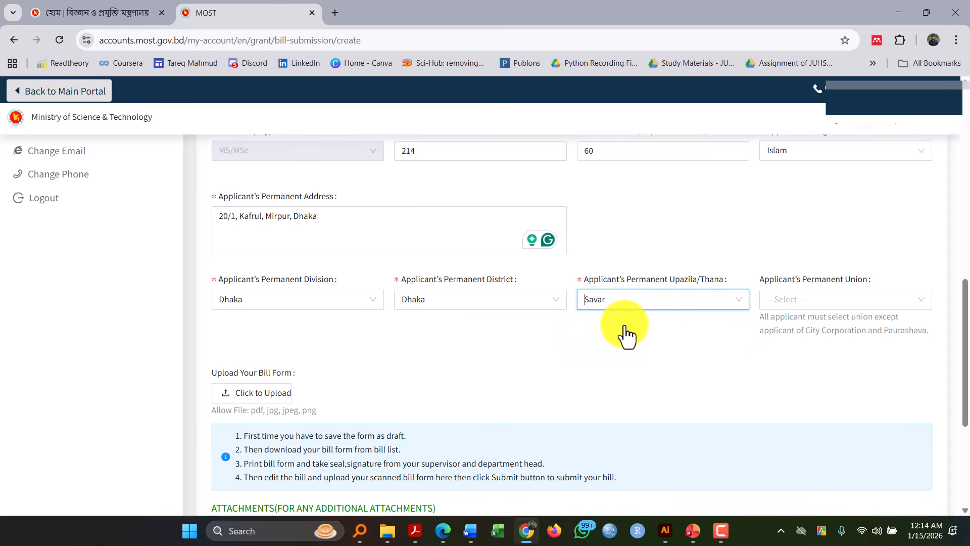
{"action": "left_click", "coordinate": [786, 298]}
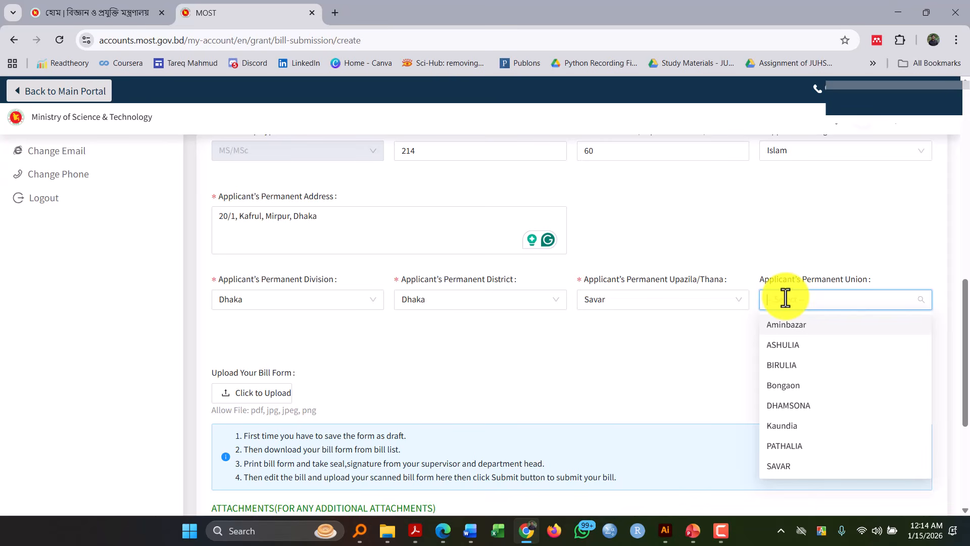
{"action": "left_click", "coordinate": [786, 452]}
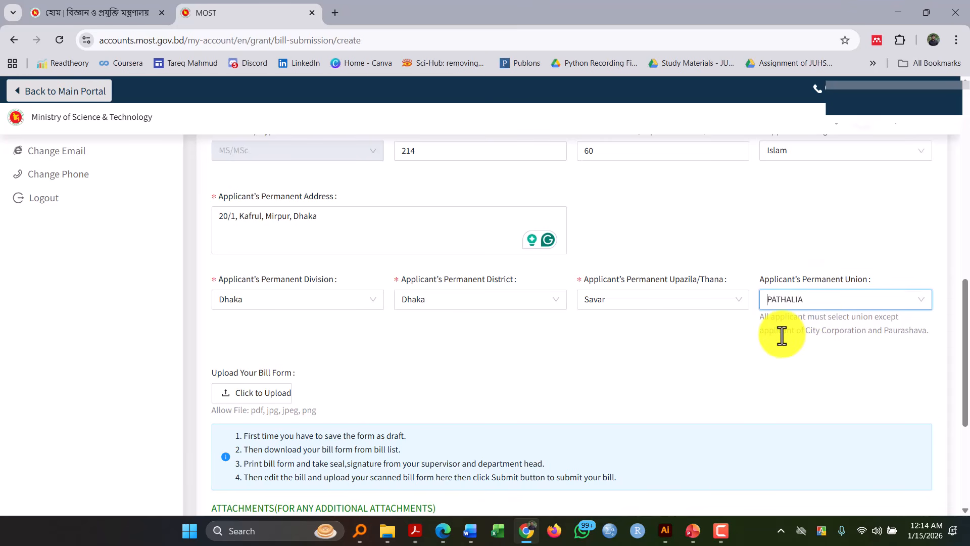
- Check the completed form through to the attachments section and try to save the bill as a draft without any attachment
{"action": "scroll", "coordinate": [782, 335], "scroll_direction": "down", "scroll_amount": 2}
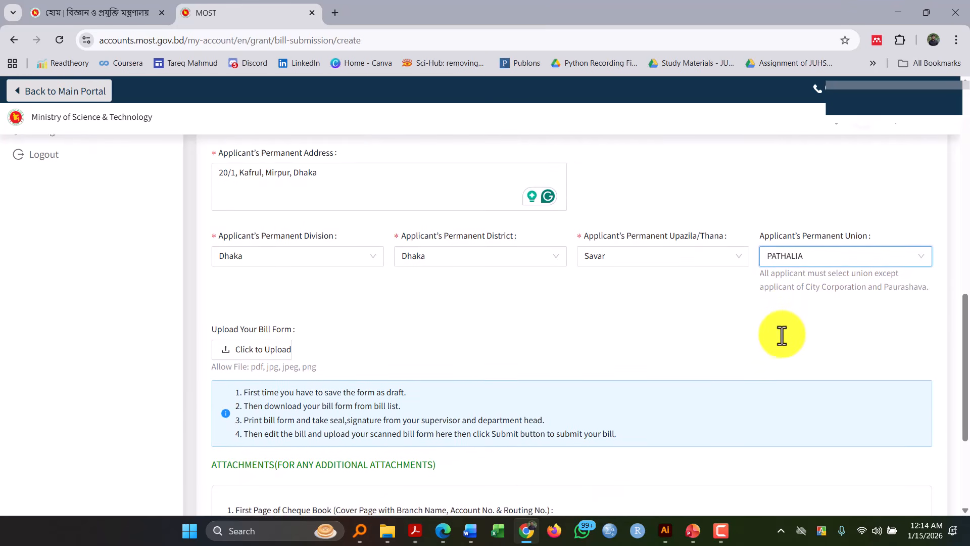
{"action": "scroll", "coordinate": [782, 335], "scroll_direction": "down", "scroll_amount": 2}
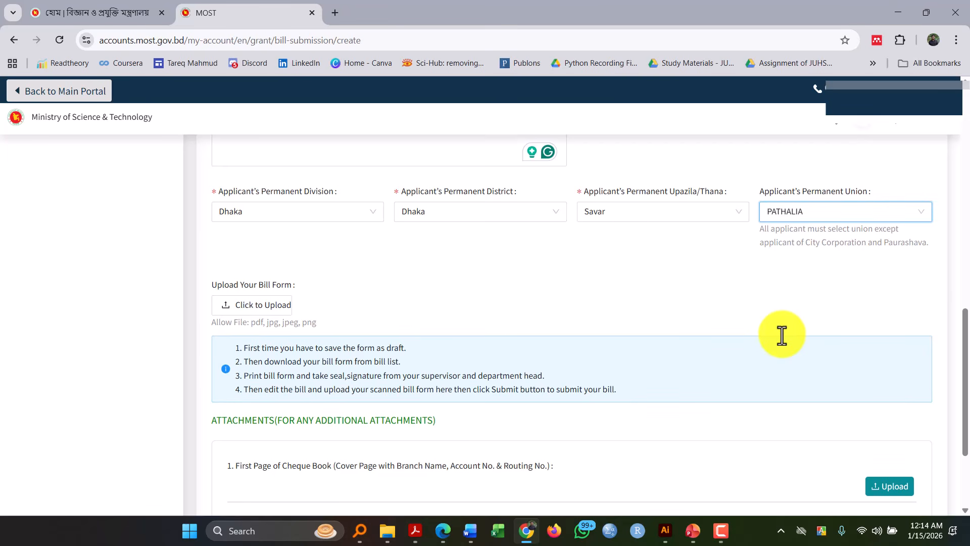
{"action": "scroll", "coordinate": [782, 335], "scroll_direction": "down", "scroll_amount": 3}
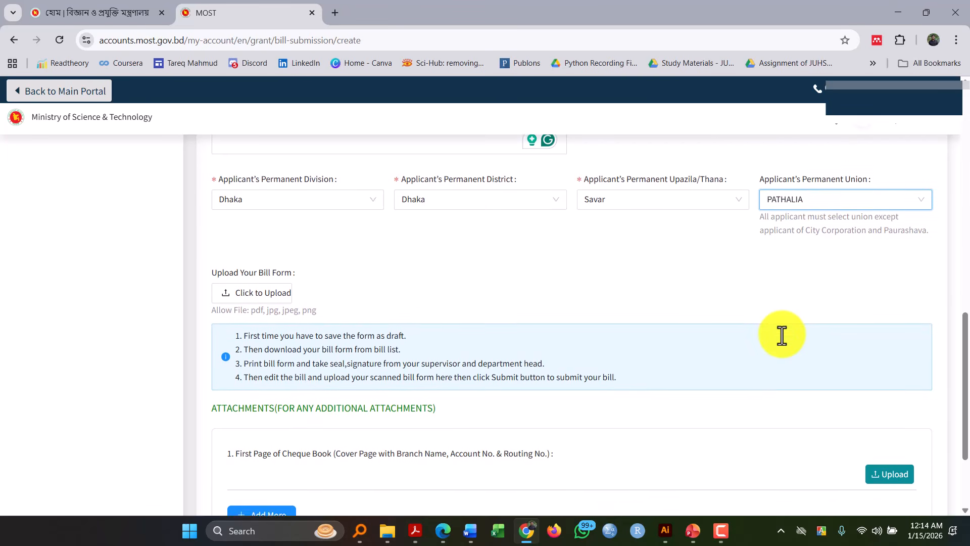
{"action": "scroll", "coordinate": [781, 335], "scroll_direction": "down", "scroll_amount": 2}
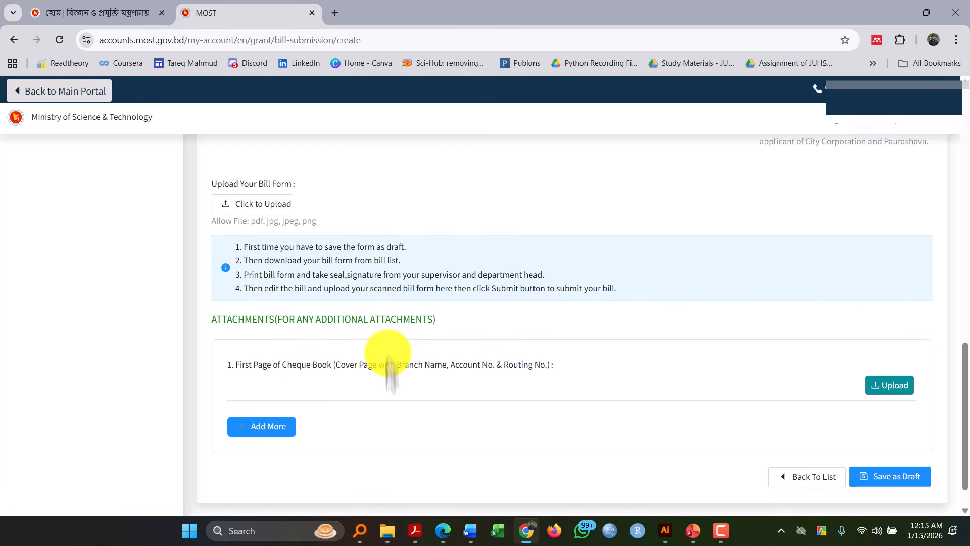
{"action": "scroll", "coordinate": [384, 364], "scroll_direction": "down", "scroll_amount": 1}
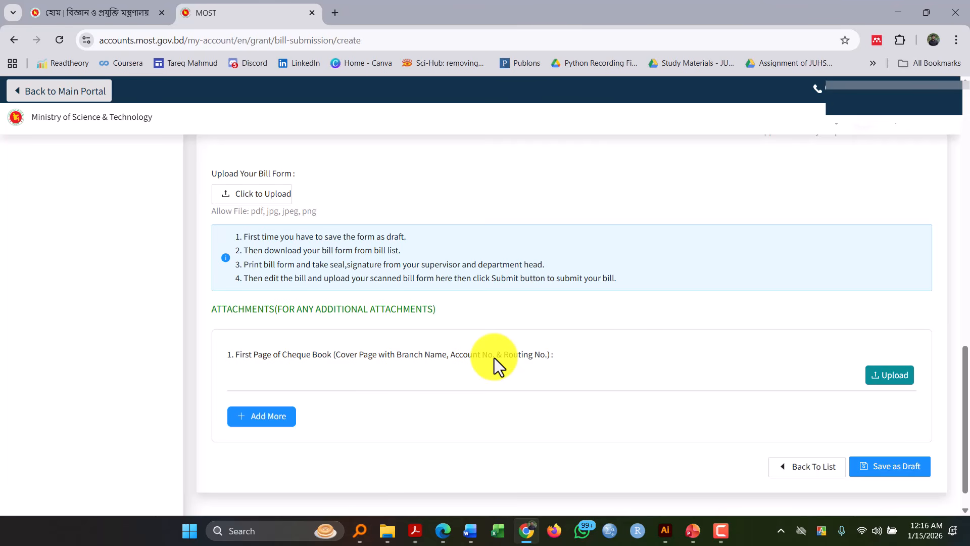
{"action": "left_click", "coordinate": [893, 468]}
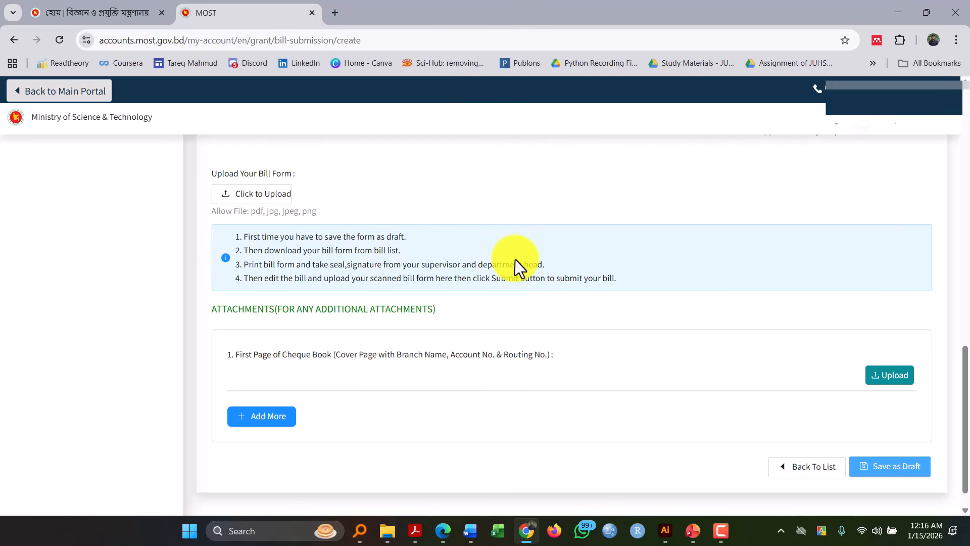
{"action": "scroll", "coordinate": [516, 260], "scroll_direction": "up", "scroll_amount": 7}
{"action": "scroll", "coordinate": [515, 259], "scroll_direction": "up", "scroll_amount": 4}
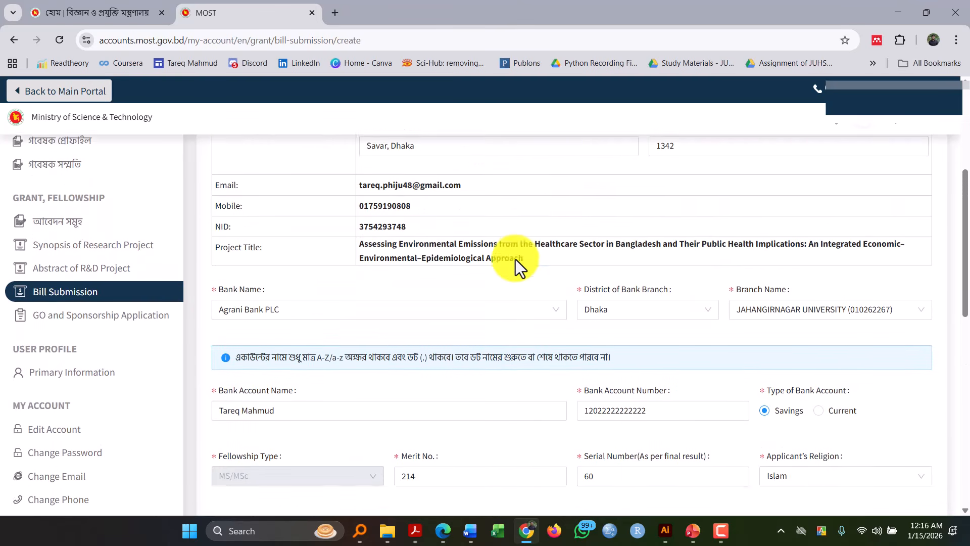
{"action": "scroll", "coordinate": [516, 260], "scroll_direction": "down", "scroll_amount": 6}
{"action": "scroll", "coordinate": [515, 260], "scroll_direction": "down", "scroll_amount": 6}
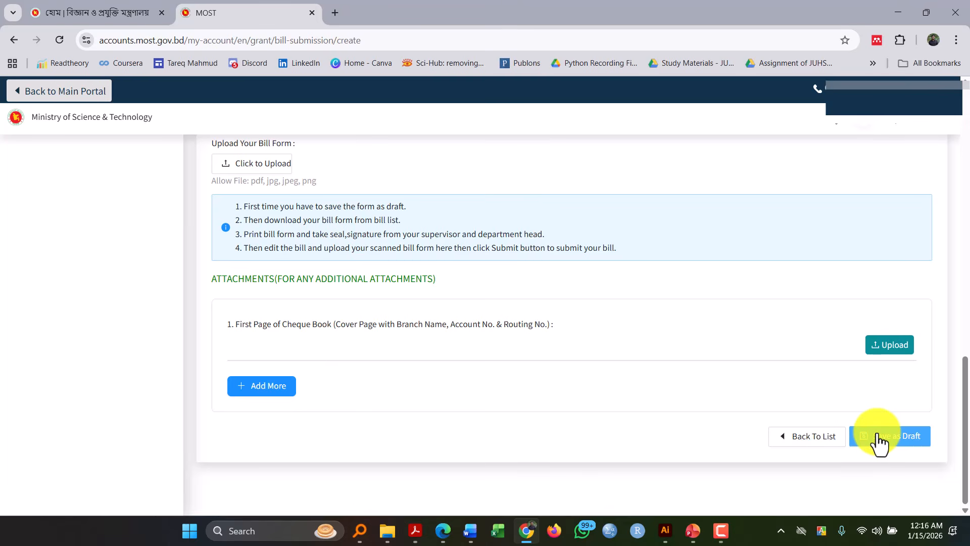
{"action": "left_click", "coordinate": [878, 438]}
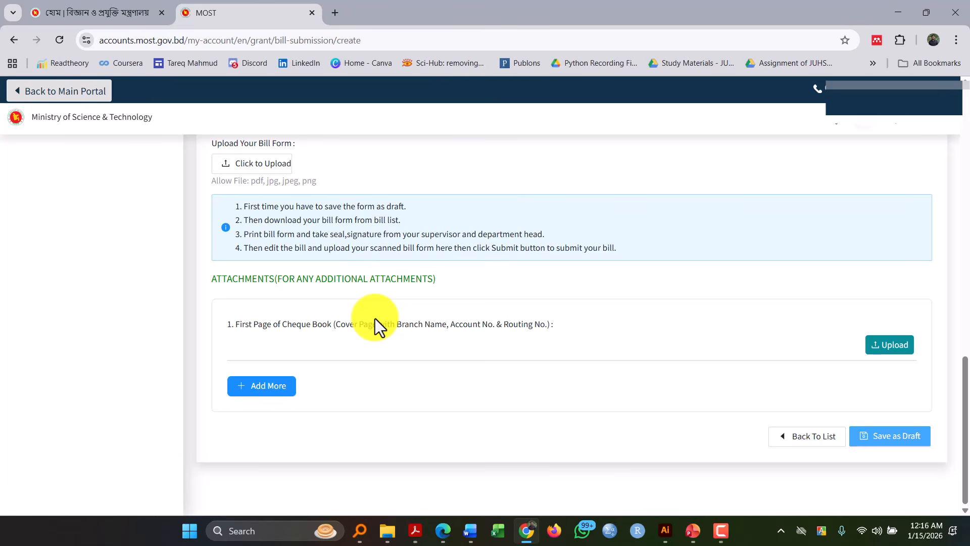
- Attach f01cdb21-8bd5-49fe-be5d-1a4b9f4717e4.jpg from Downloads as the first page of the cheque book and save the attachment
{"action": "left_click", "coordinate": [879, 347]}
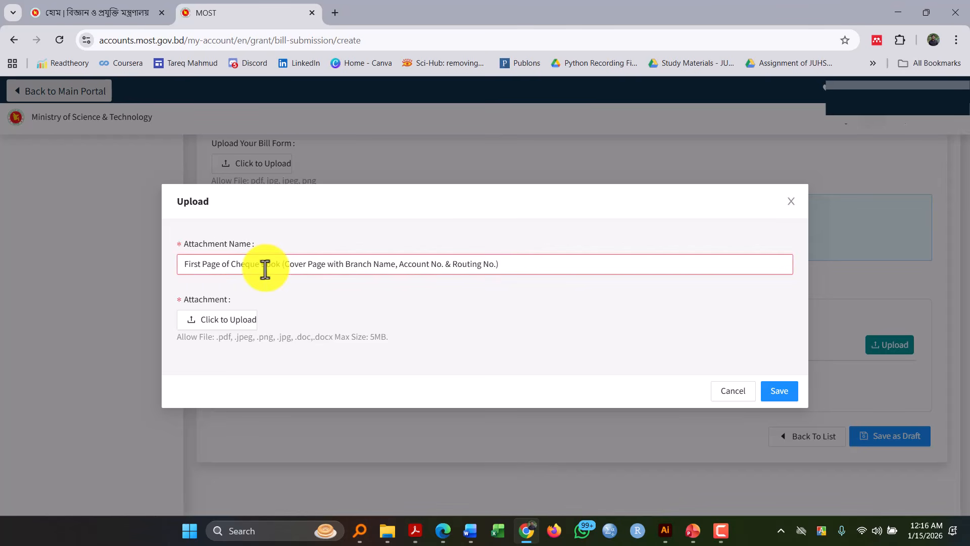
{"action": "left_click", "coordinate": [212, 324]}
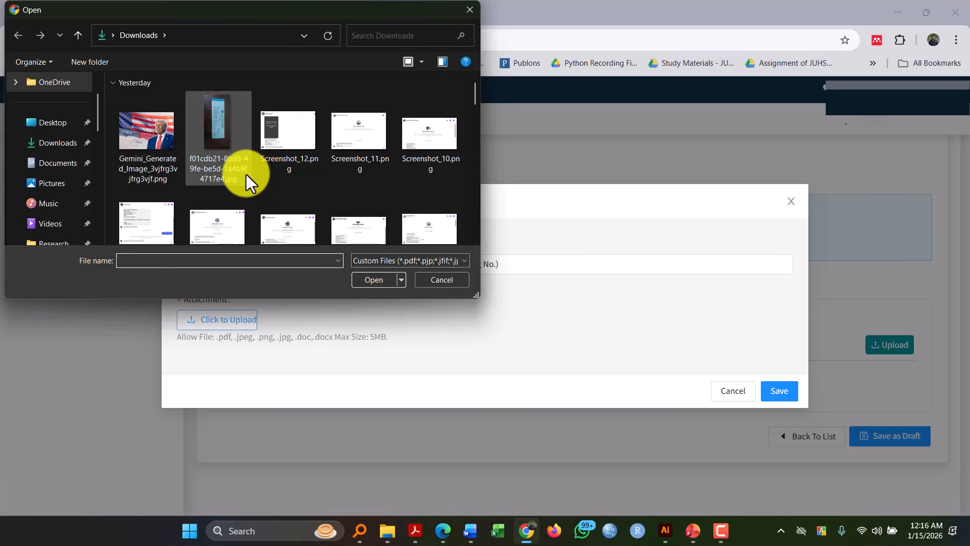
{"action": "left_click", "coordinate": [241, 174]}
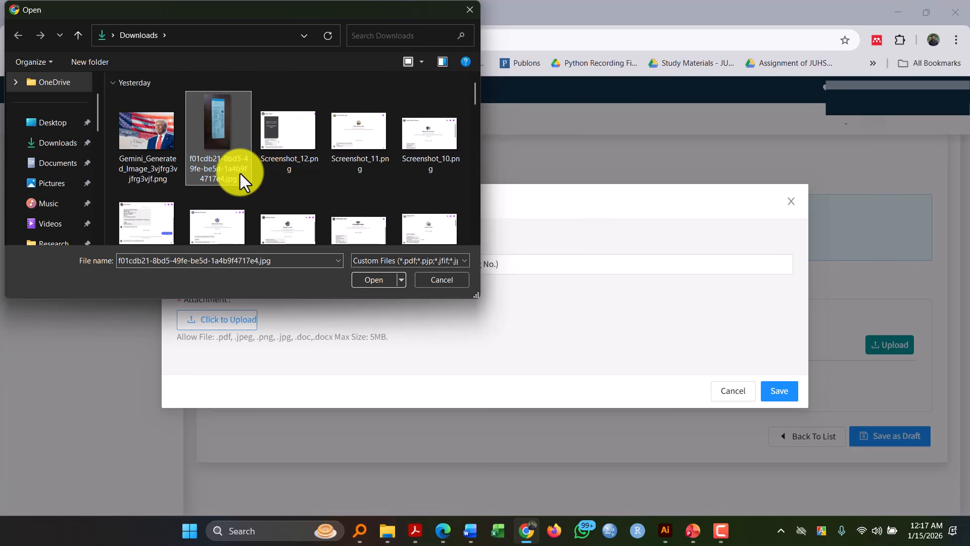
{"action": "left_click", "coordinate": [377, 281]}
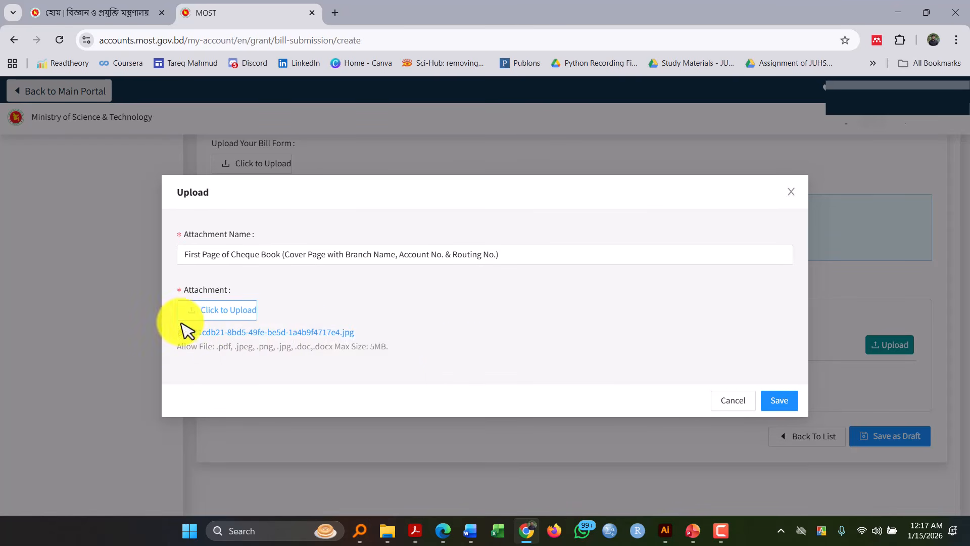
{"action": "left_click", "coordinate": [791, 403]}
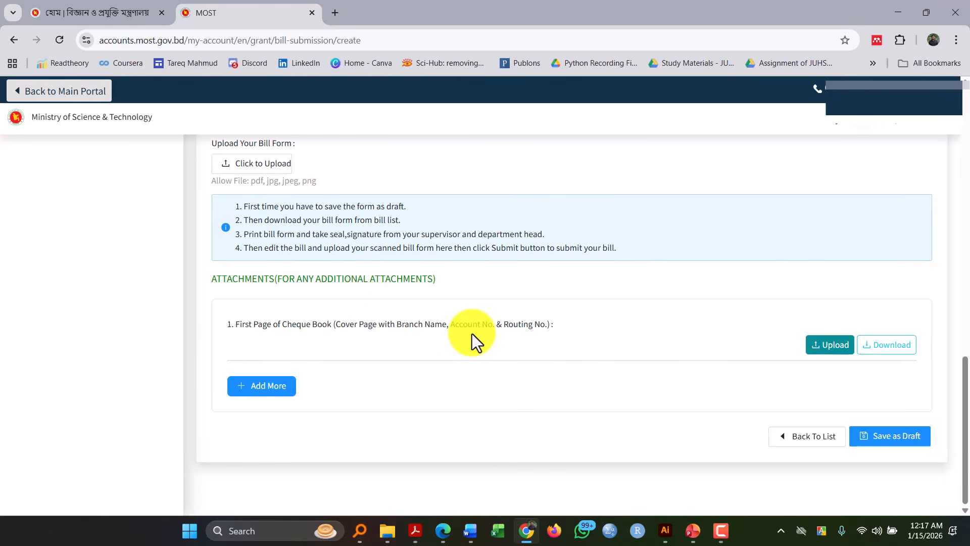
- Save the bill as a draft, and view and close the print preview of its bill form
{"action": "left_click", "coordinate": [918, 450]}
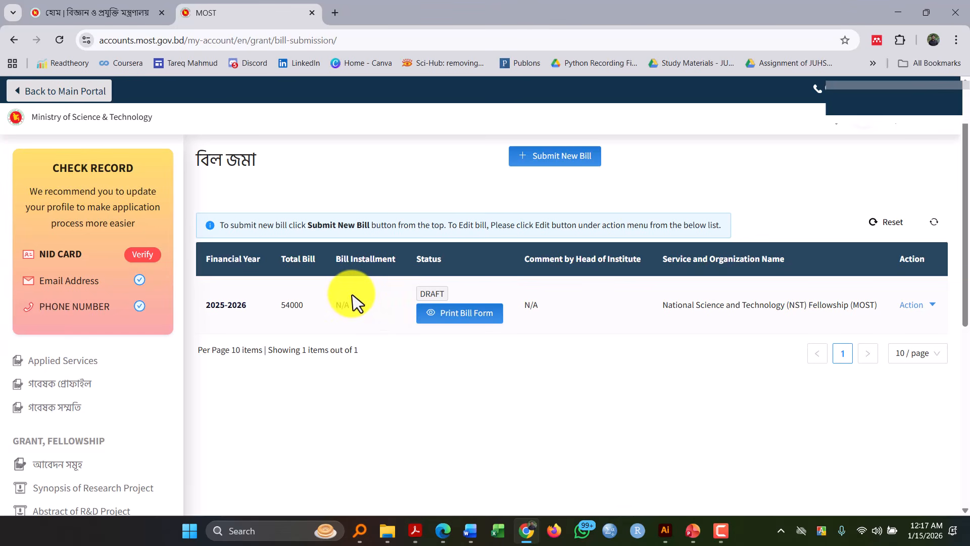
{"action": "left_click", "coordinate": [464, 323]}
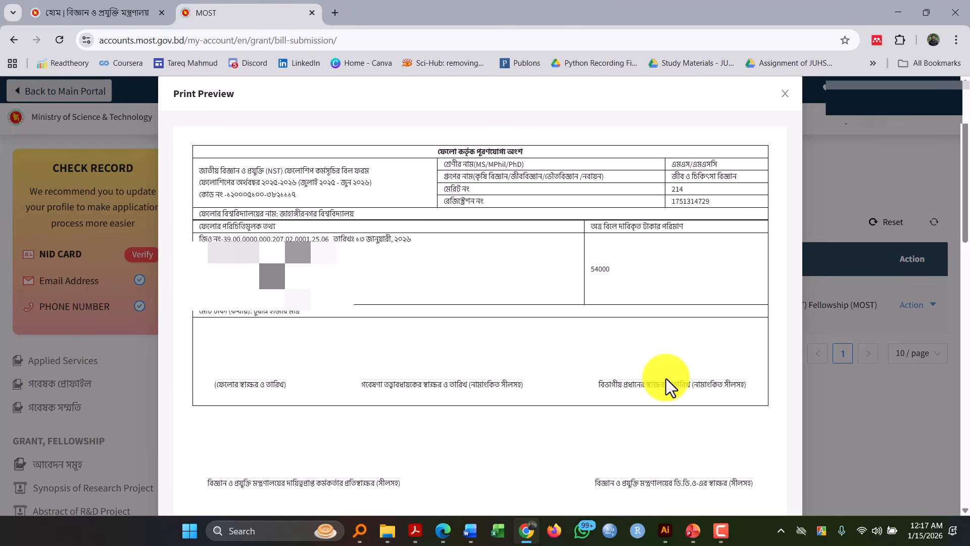
{"action": "left_click", "coordinate": [785, 94]}
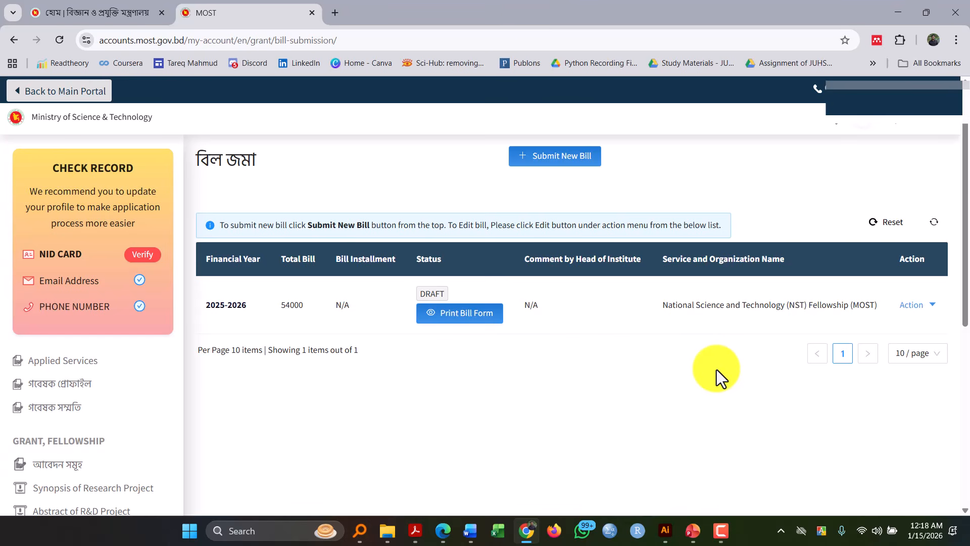
- Open the 2025-2026 draft bill for editing, and open and dismiss the file chooser for the bill form upload
{"action": "left_click", "coordinate": [918, 314]}
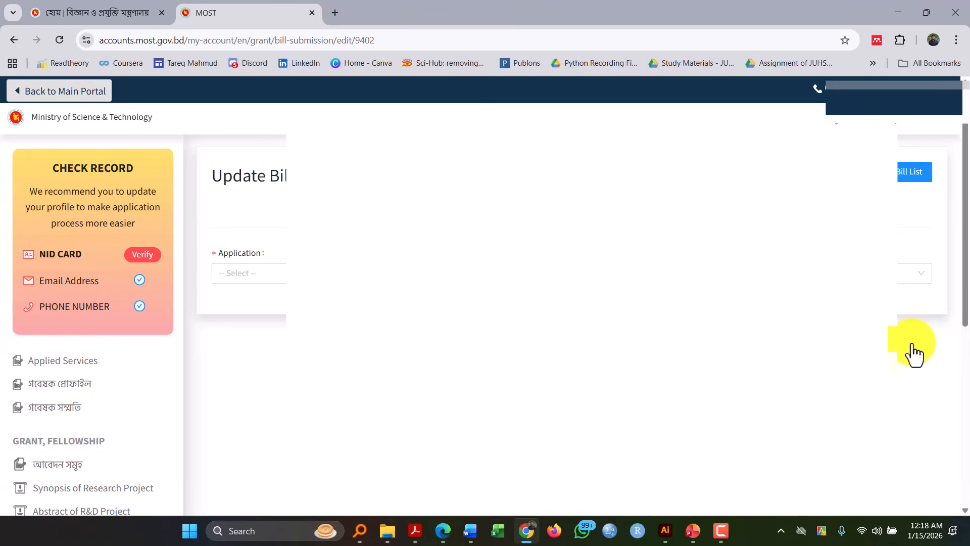
{"action": "scroll", "coordinate": [734, 302], "scroll_direction": "down", "scroll_amount": 1}
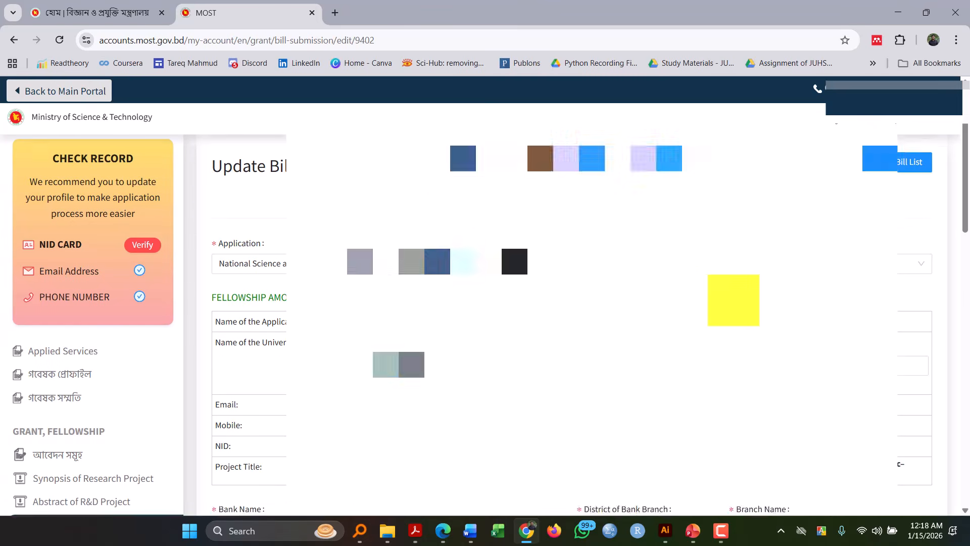
{"action": "scroll", "coordinate": [733, 299], "scroll_direction": "down", "scroll_amount": 2}
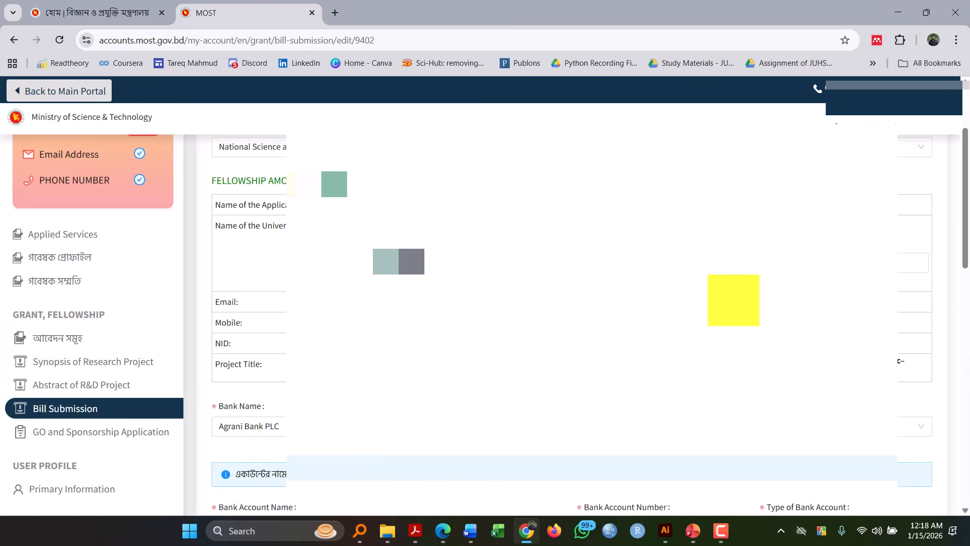
{"action": "scroll", "coordinate": [734, 300], "scroll_direction": "down", "scroll_amount": 6}
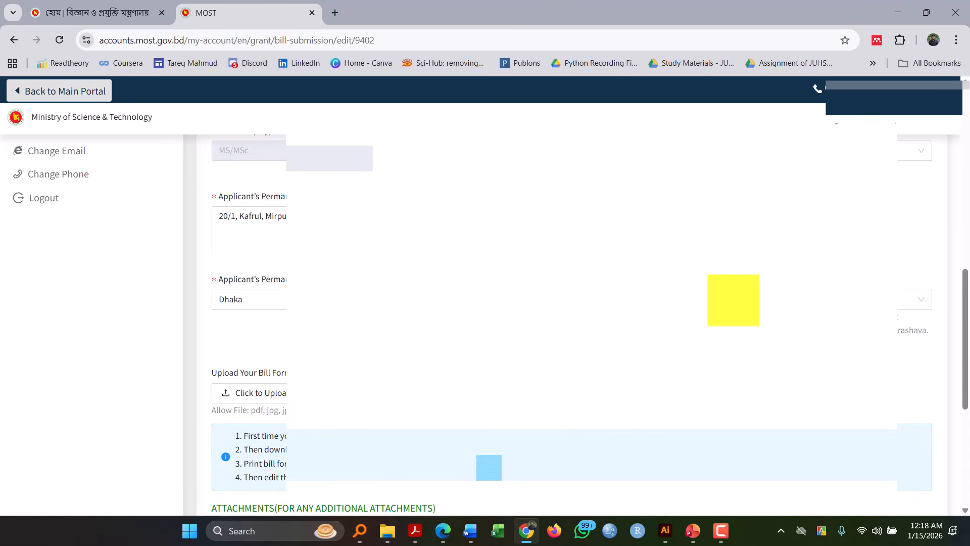
{"action": "scroll", "coordinate": [733, 299], "scroll_direction": "down", "scroll_amount": 1}
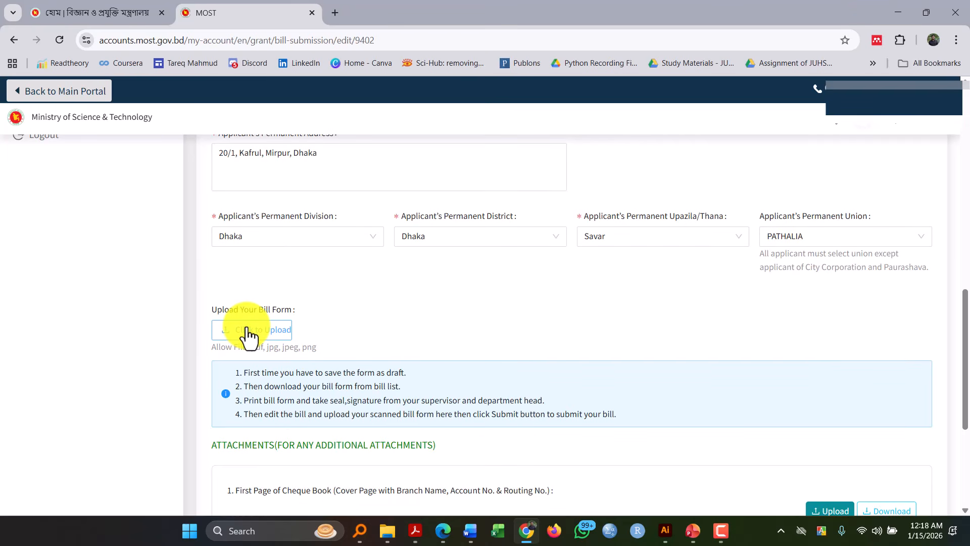
{"action": "left_click", "coordinate": [247, 332]}
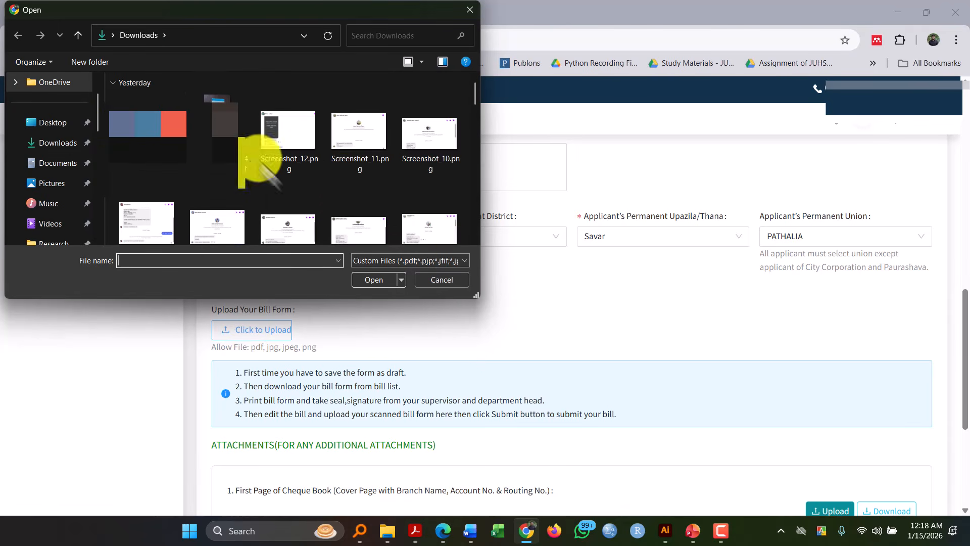
{"action": "left_click", "coordinate": [439, 280]}
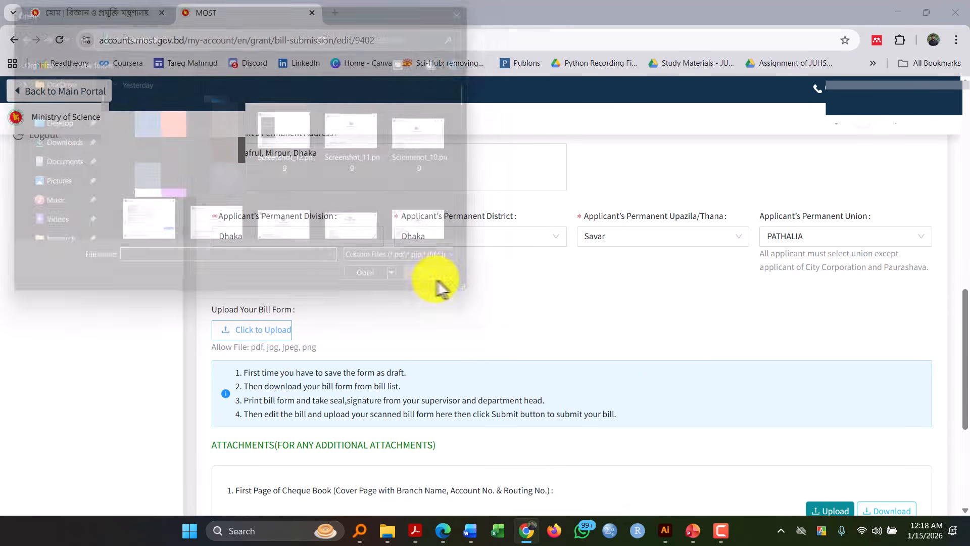
- Examine the draft bill's form upload instructions, attachments, seals-and-signatures confirmation and submission options
{"action": "scroll", "coordinate": [697, 400], "scroll_direction": "down", "scroll_amount": 1}
{"action": "scroll", "coordinate": [699, 392], "scroll_direction": "down", "scroll_amount": 1}
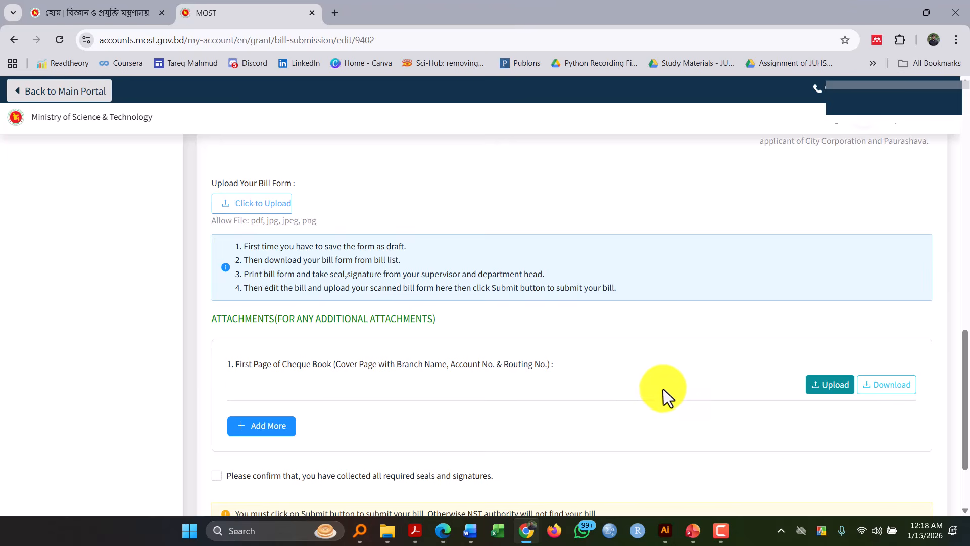
{"action": "scroll", "coordinate": [665, 394], "scroll_direction": "down", "scroll_amount": 2}
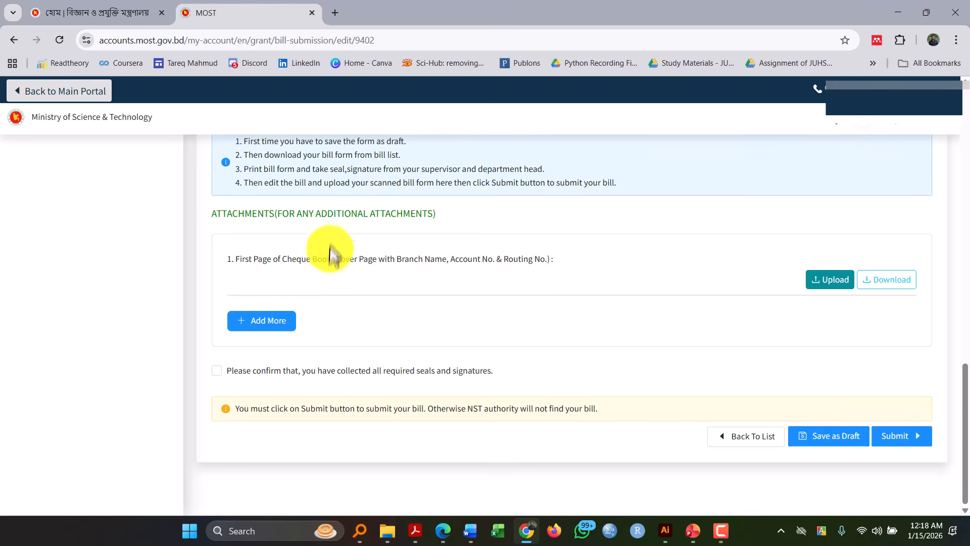
{"action": "scroll", "coordinate": [330, 243], "scroll_direction": "up", "scroll_amount": 1}
{"action": "scroll", "coordinate": [331, 243], "scroll_direction": "up", "scroll_amount": 1}
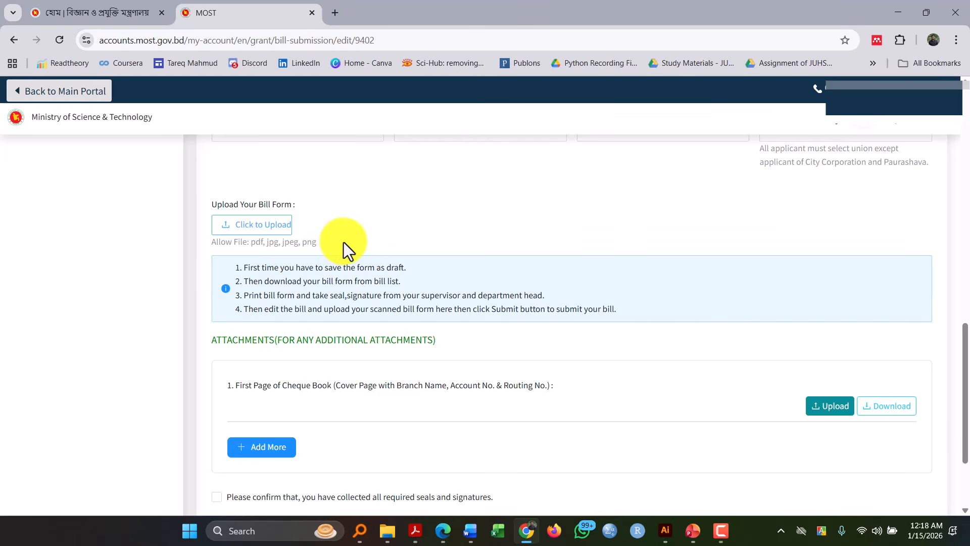
{"action": "scroll", "coordinate": [343, 241], "scroll_direction": "up", "scroll_amount": 1}
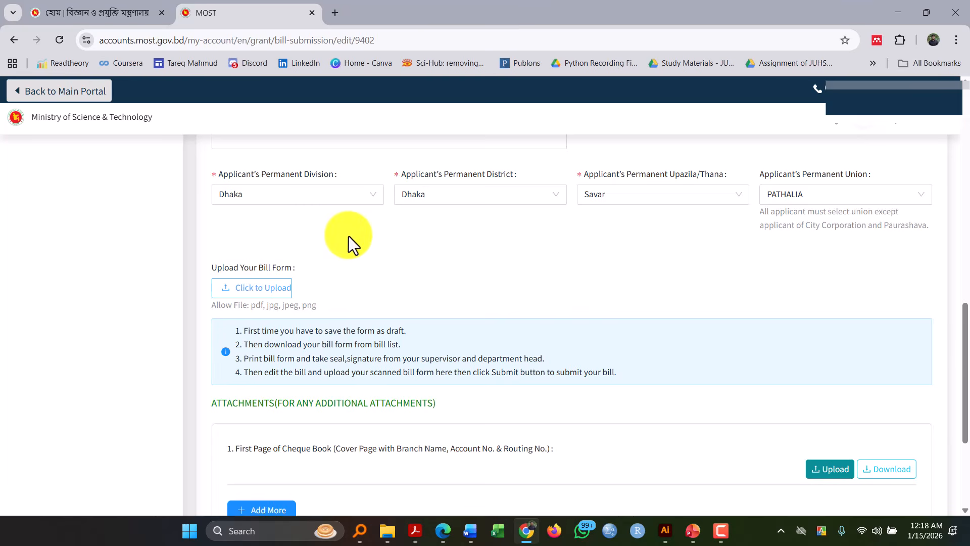
{"action": "scroll", "coordinate": [352, 244], "scroll_direction": "down", "scroll_amount": 1}
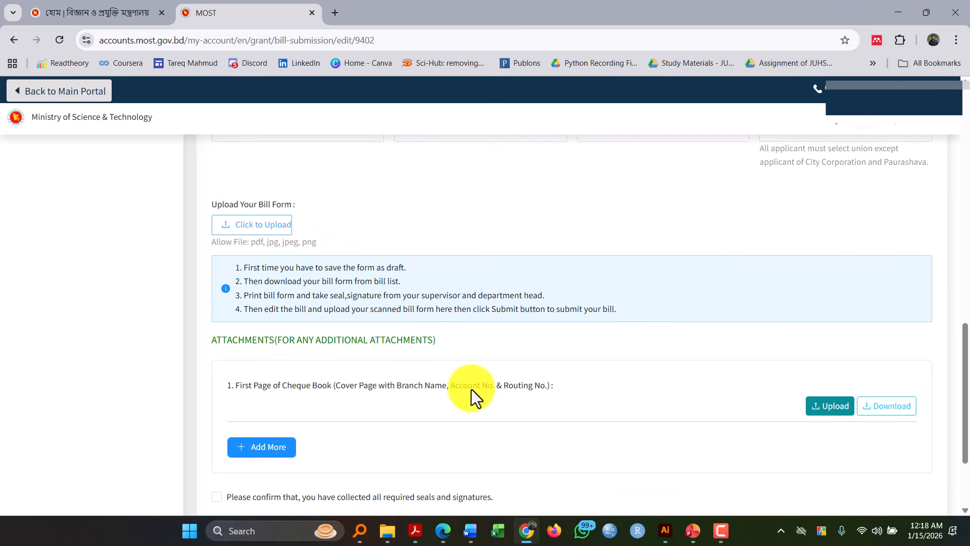
- Review the upload dialog and file chooser for the cheque book's first page, and cancel both without choosing a replacement file
{"action": "scroll", "coordinate": [471, 391], "scroll_direction": "down", "scroll_amount": 1}
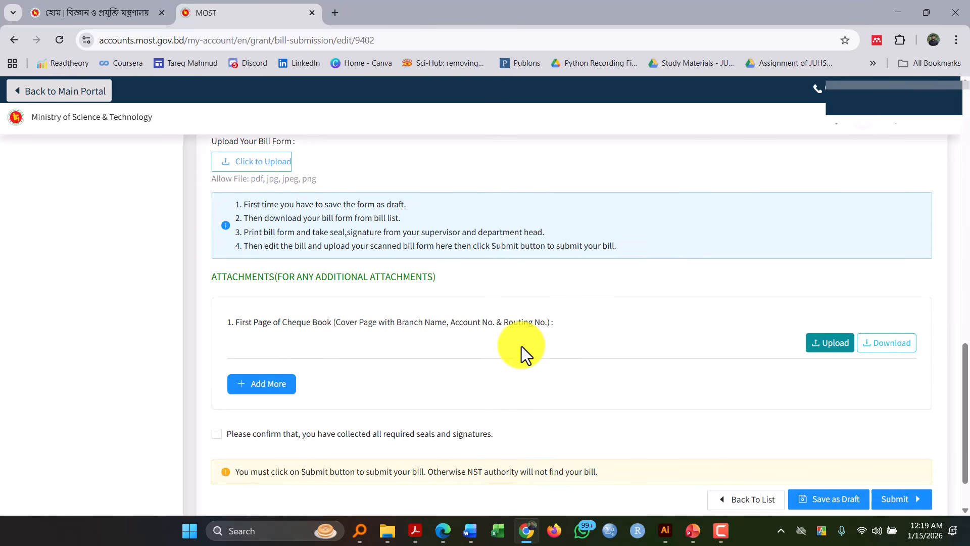
{"action": "scroll", "coordinate": [521, 346], "scroll_direction": "down", "scroll_amount": 1}
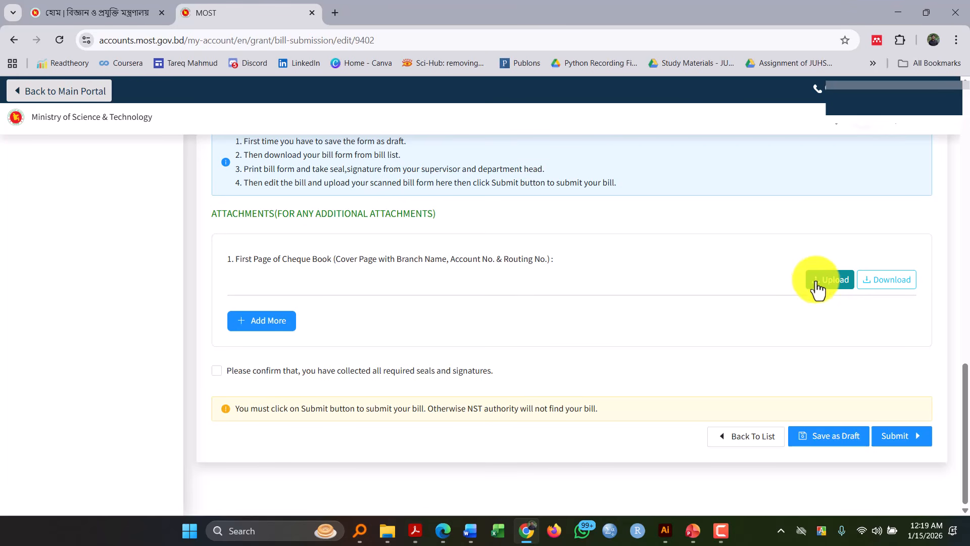
{"action": "left_click", "coordinate": [820, 292]}
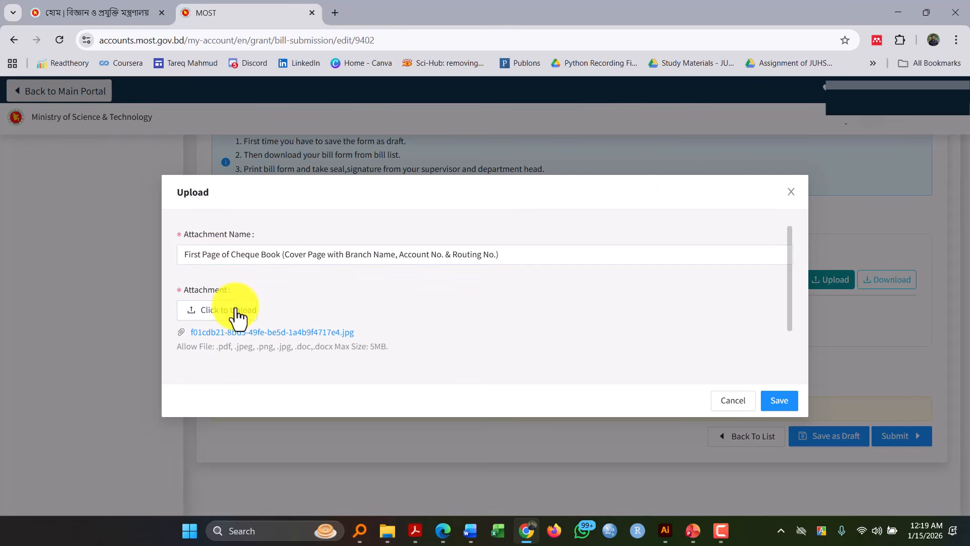
{"action": "left_click", "coordinate": [218, 322]}
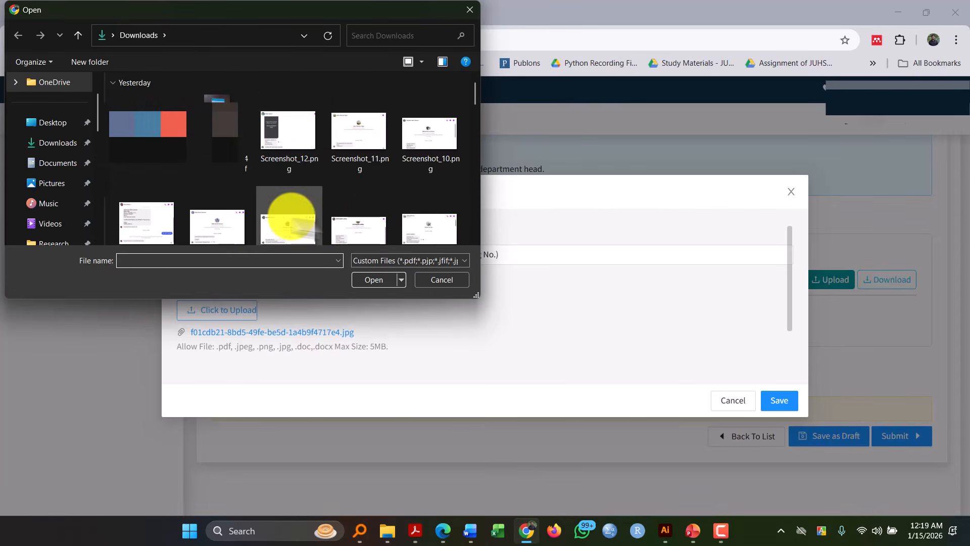
{"action": "left_click", "coordinate": [431, 280]}
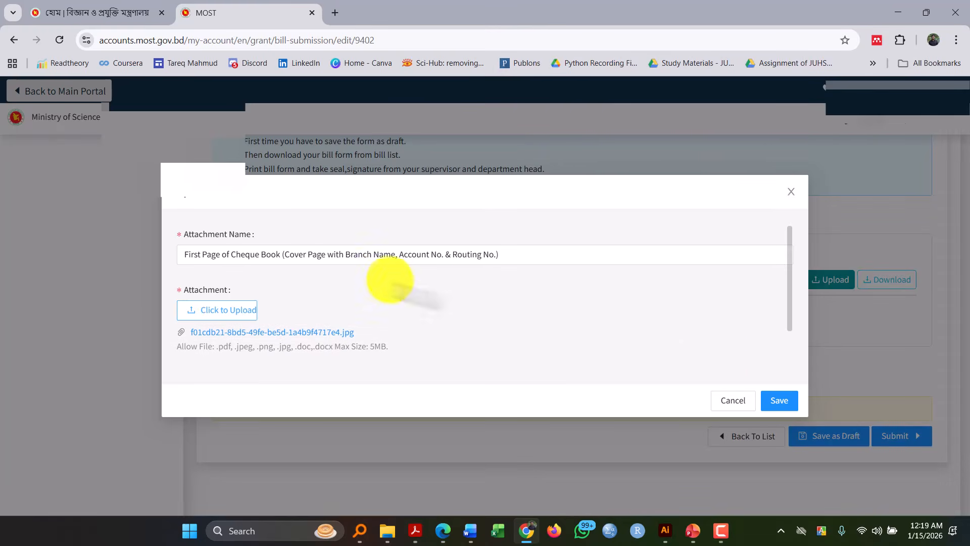
{"action": "left_click", "coordinate": [733, 400]}
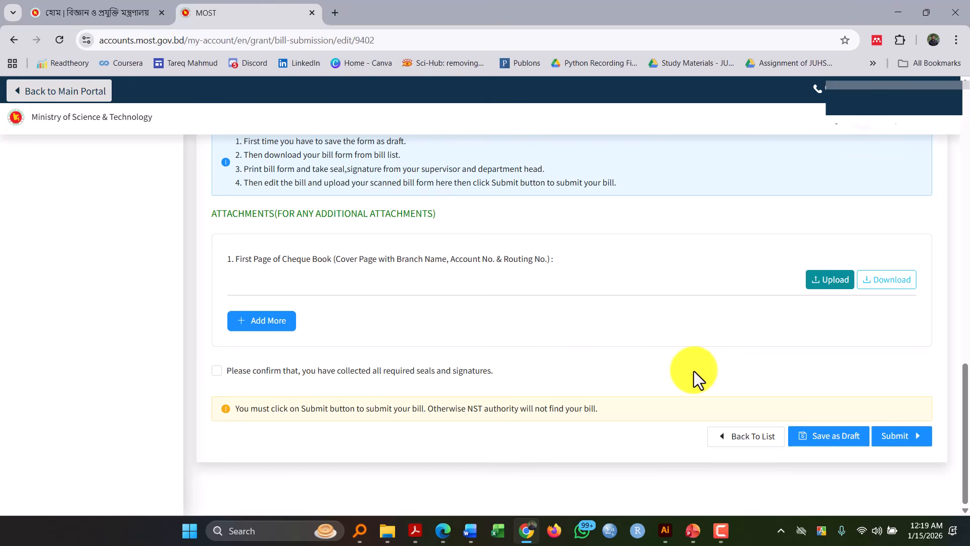
- Switch to 09436b4b-16d6-4c69-9295-a273b20ae92a.pdf in Acrobat and read the bill submission instructions, temporarily selecting clause (গ) on the mobile number
{"action": "mouse_move", "coordinate": [416, 528]}
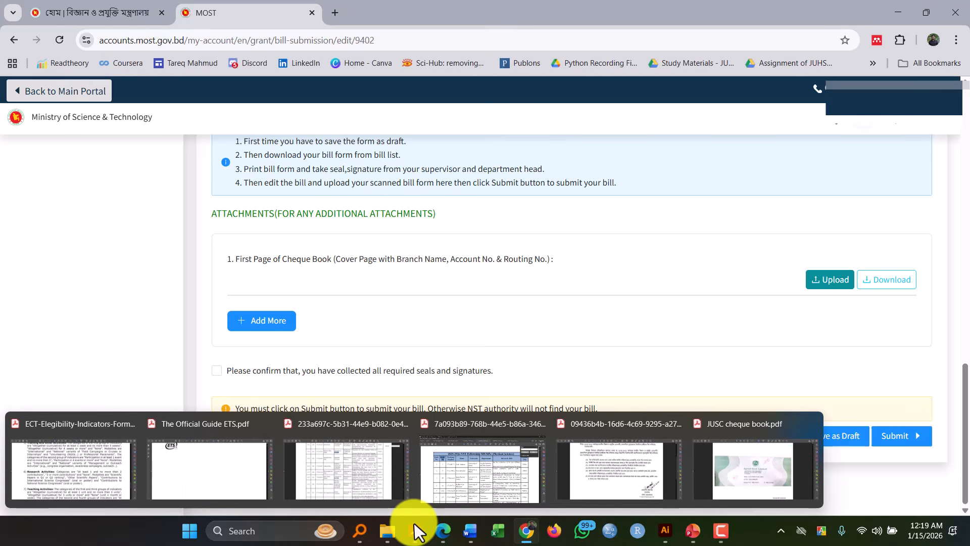
{"action": "mouse_move", "coordinate": [575, 462]}
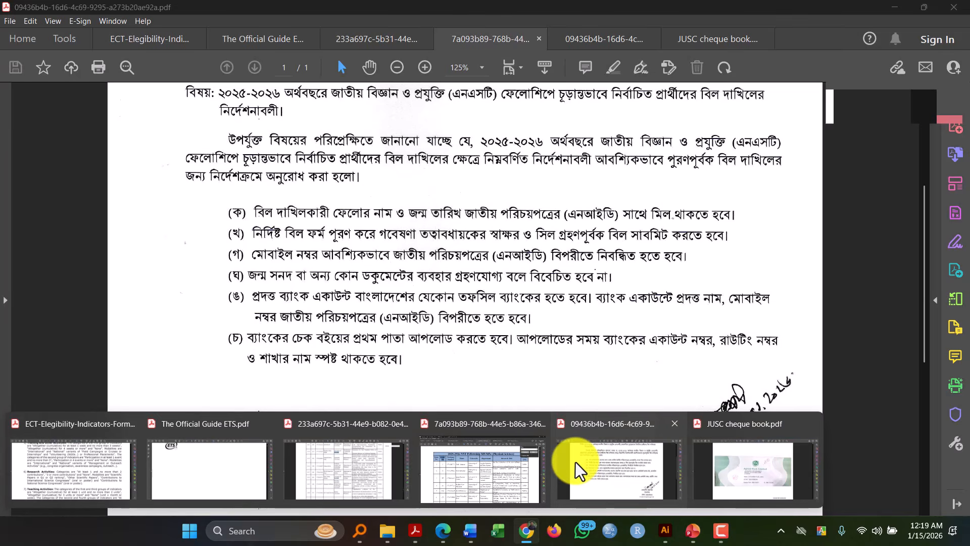
{"action": "left_click", "coordinate": [575, 462]}
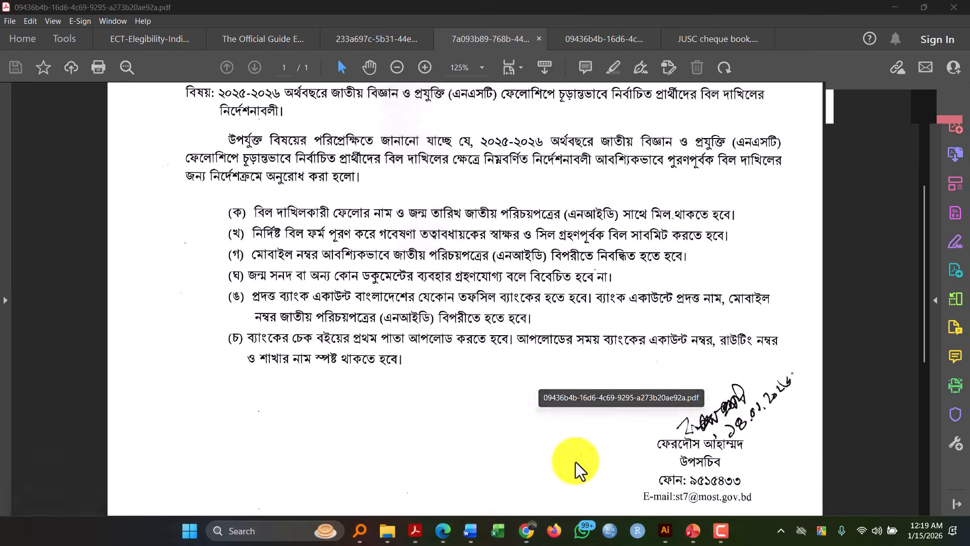
{"action": "scroll", "coordinate": [518, 247], "scroll_direction": "up", "scroll_amount": 1}
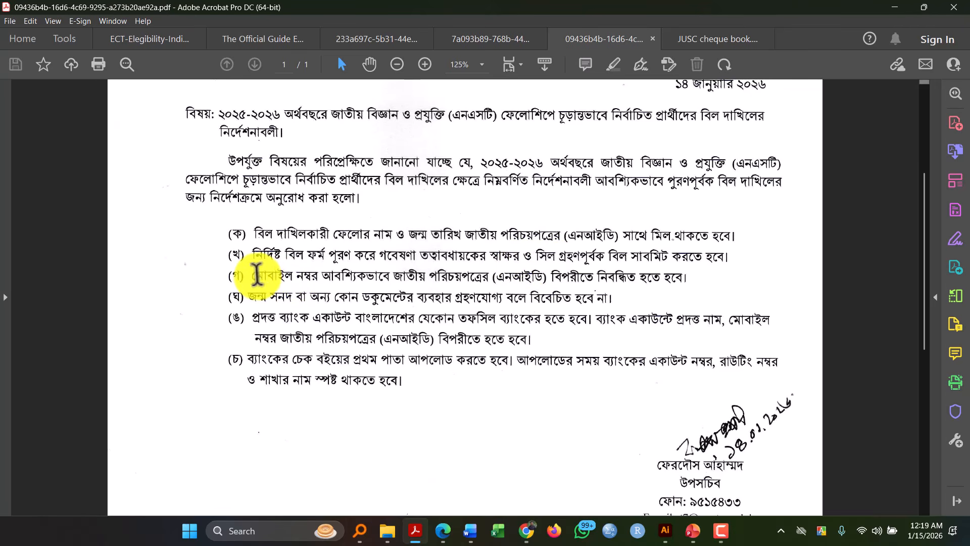
{"action": "left_click_drag", "start_coordinate": [257, 274], "coordinate": [675, 277]}
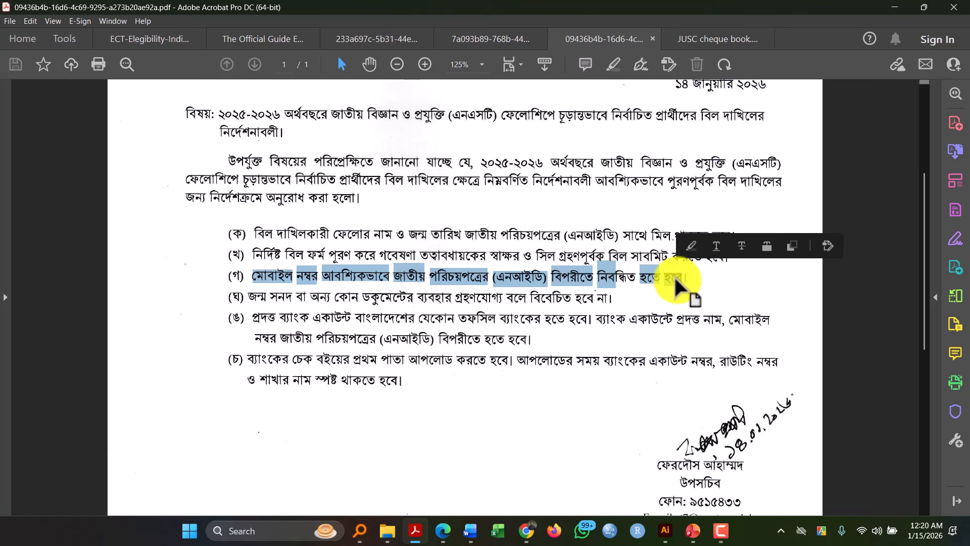
{"action": "left_click", "coordinate": [526, 299]}
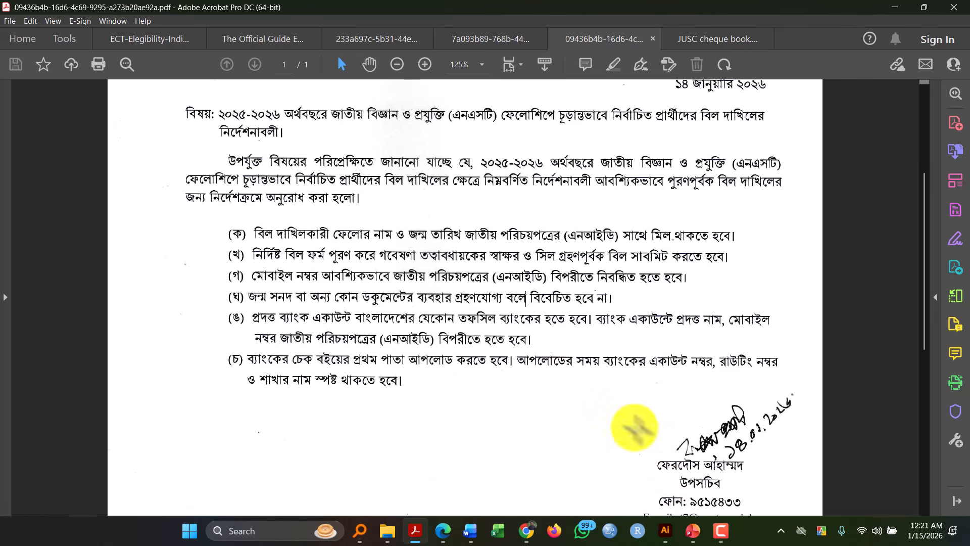
- Switch to PowerPoint and present the first slide comparing the Normal/Manual Cheque and the MICR Cheque as a slide show
{"action": "left_click", "coordinate": [693, 529]}
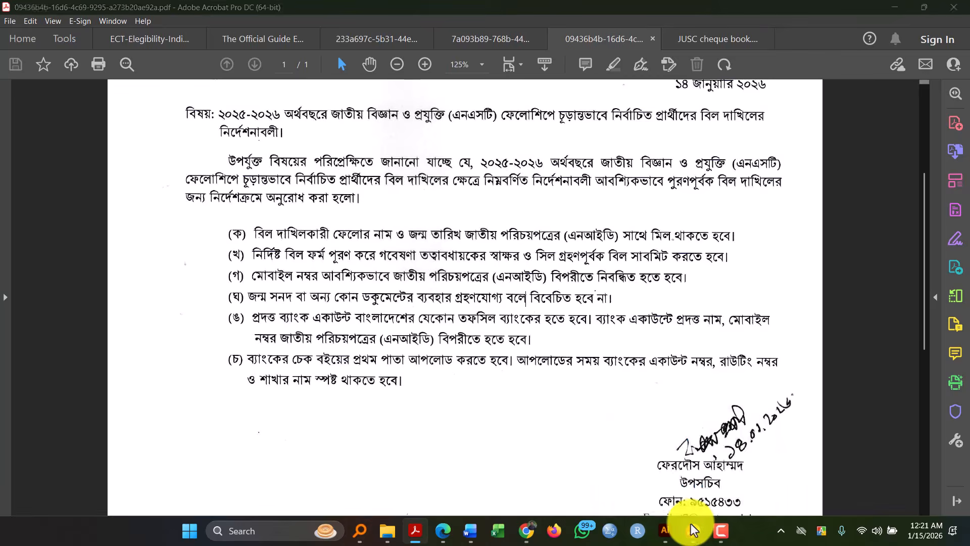
{"action": "left_click", "coordinate": [119, 157]}
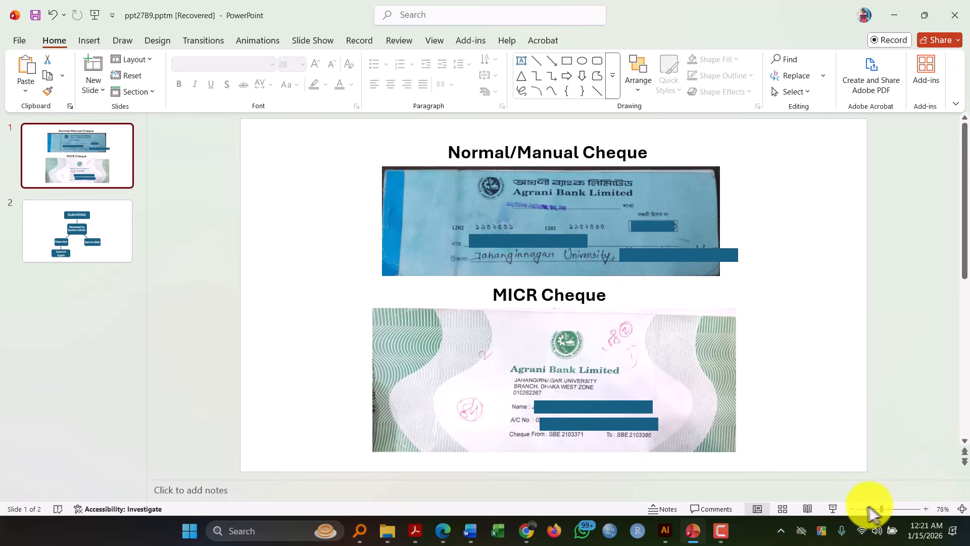
{"action": "left_click", "coordinate": [833, 508]}
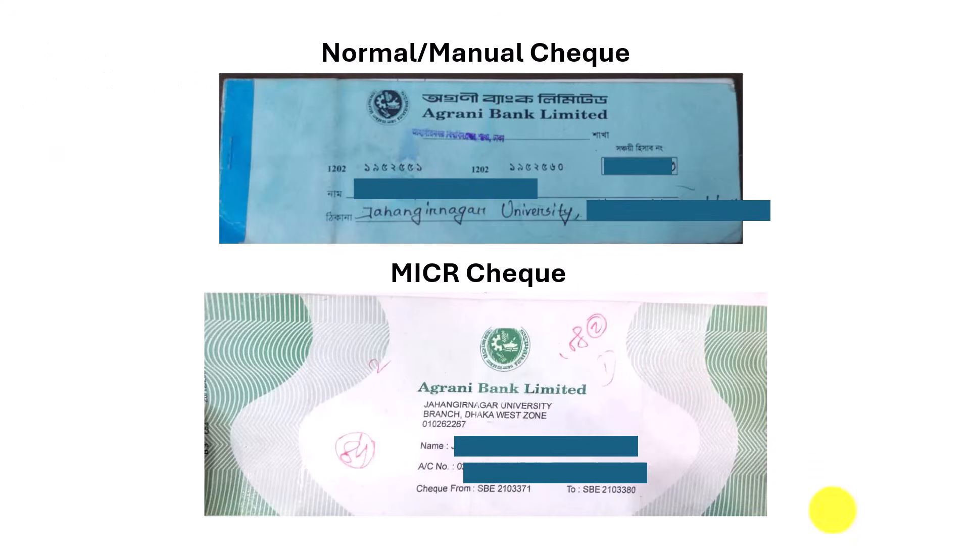